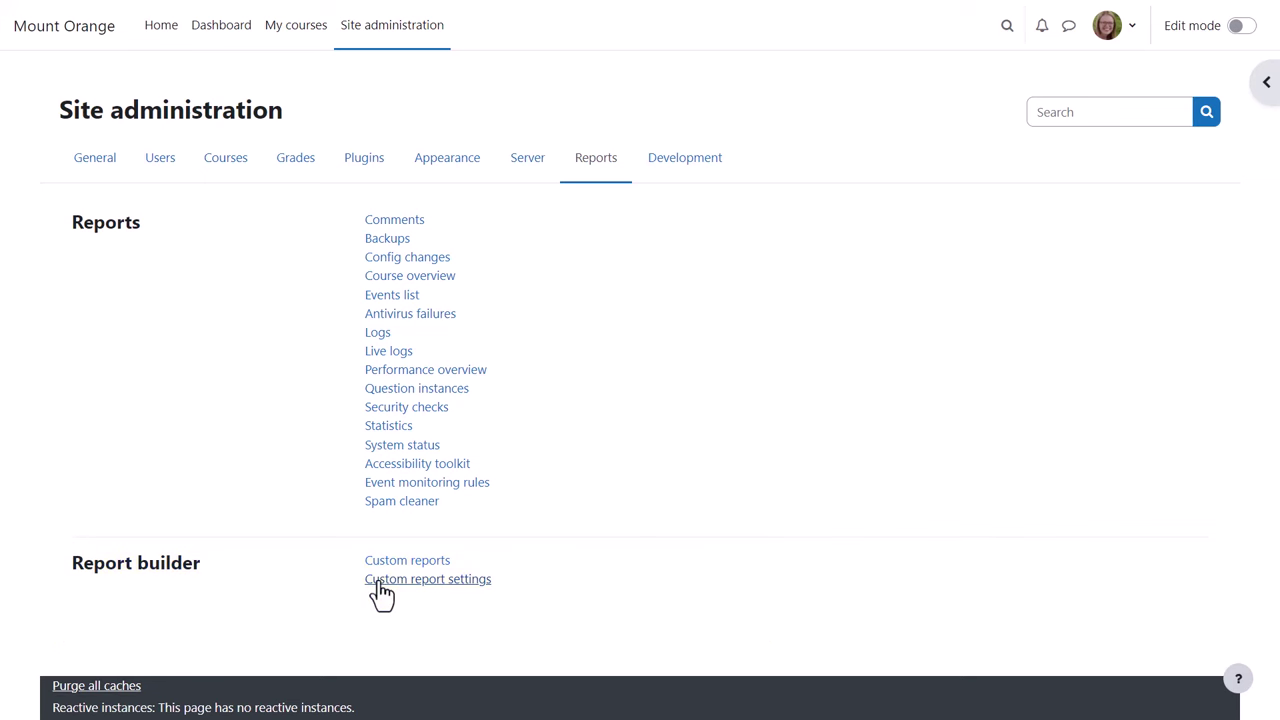
Open the Report builder's Custom reports list from Site administration > Reports.
left_click(380, 581)
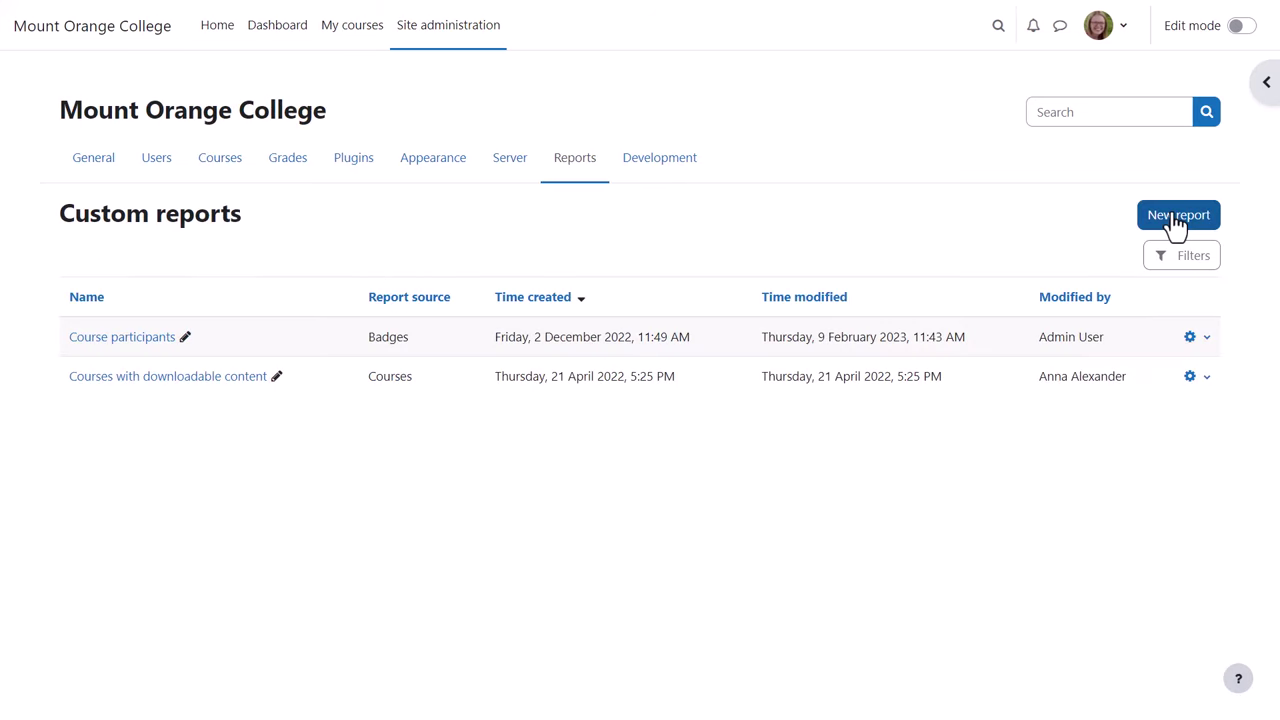
Create the custom report 'Badges ranked by user' on the Badges source, without default setup.
left_click(1176, 218)
type("Ba")
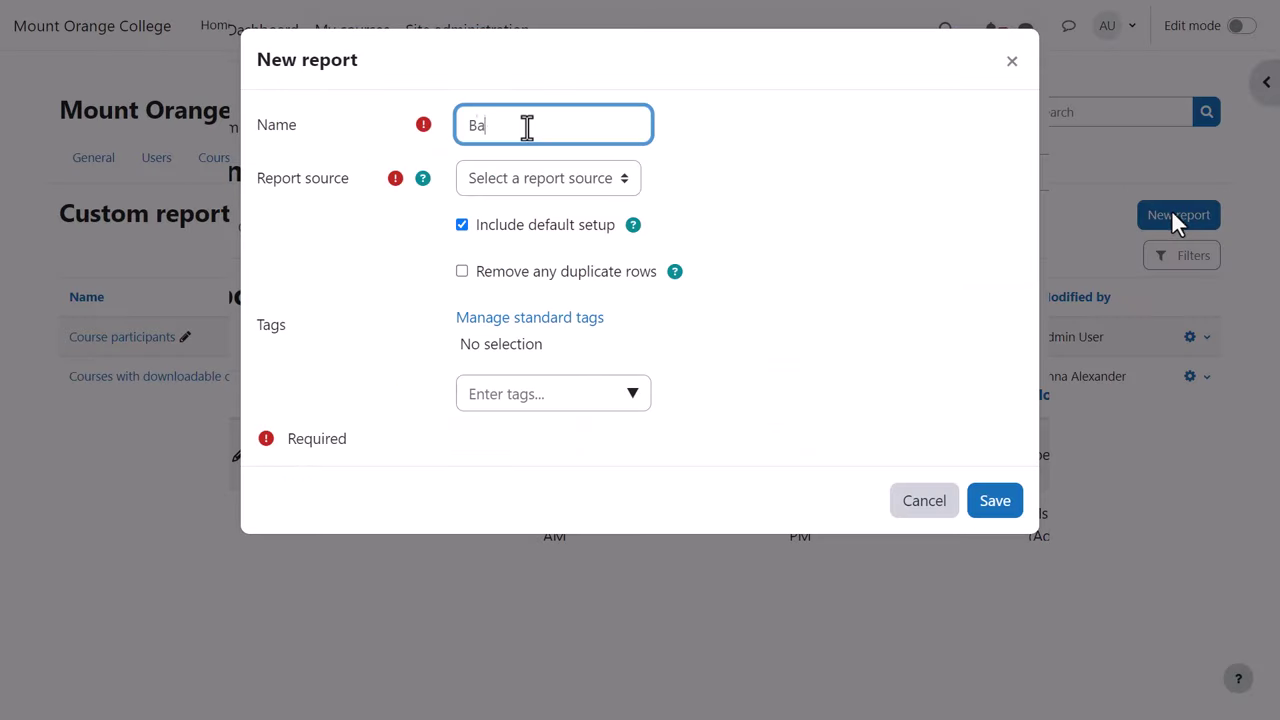
type("dges ranked by user")
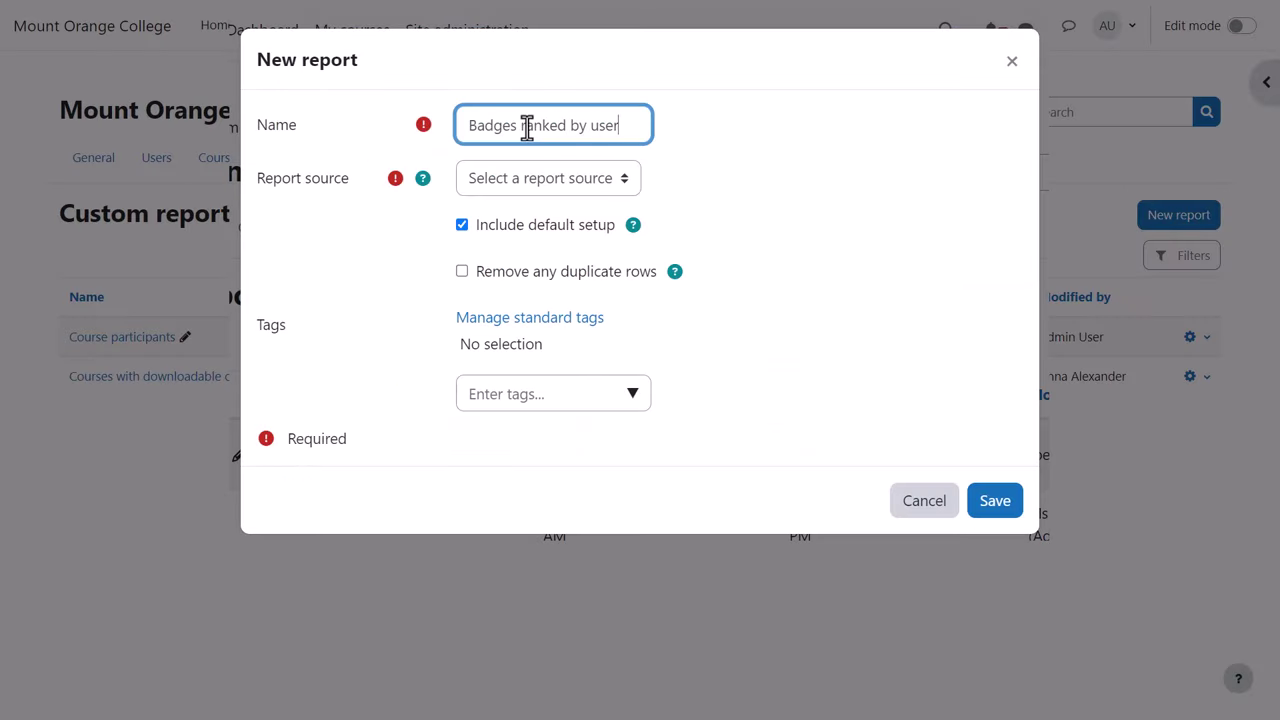
left_click(627, 179)
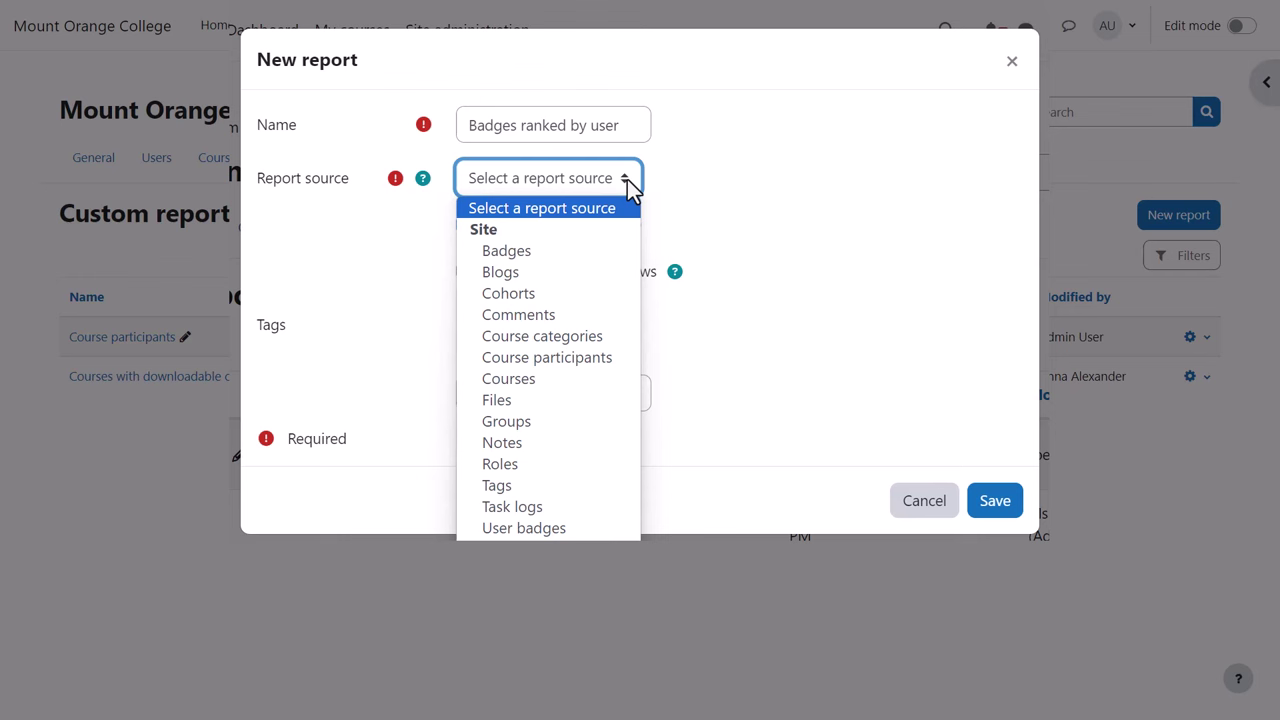
left_click(554, 251)
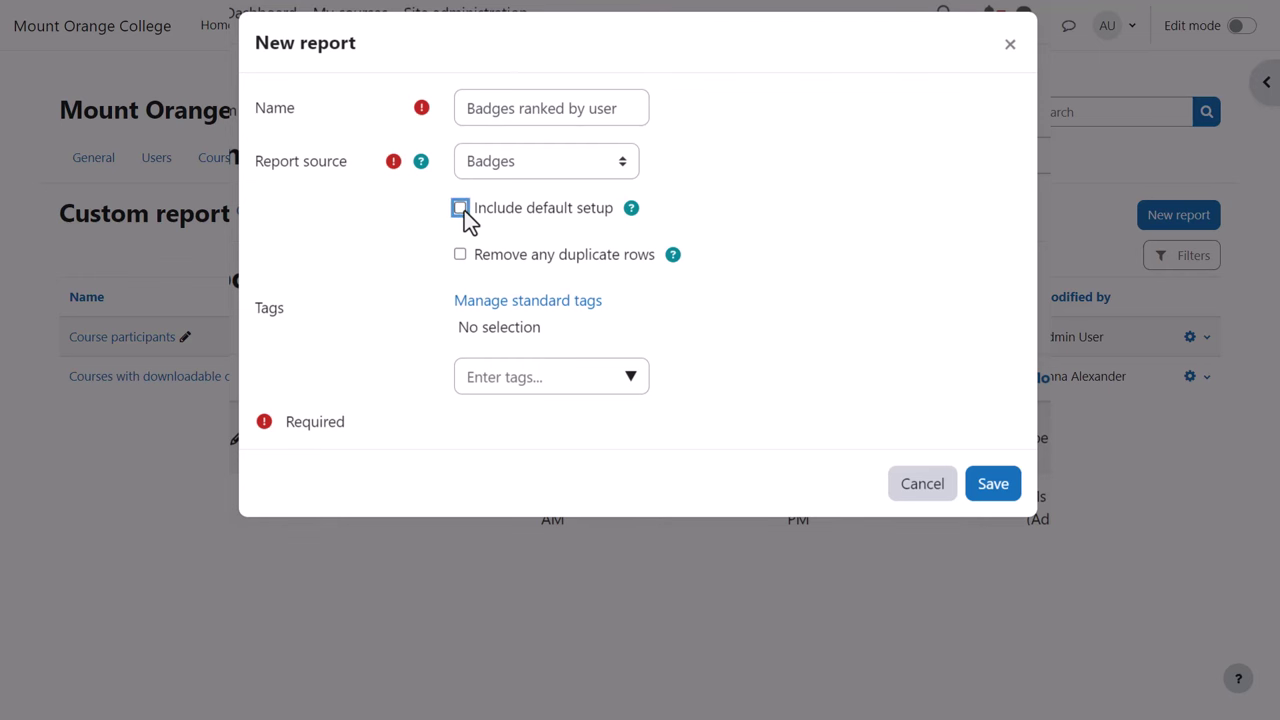
left_click(971, 485)
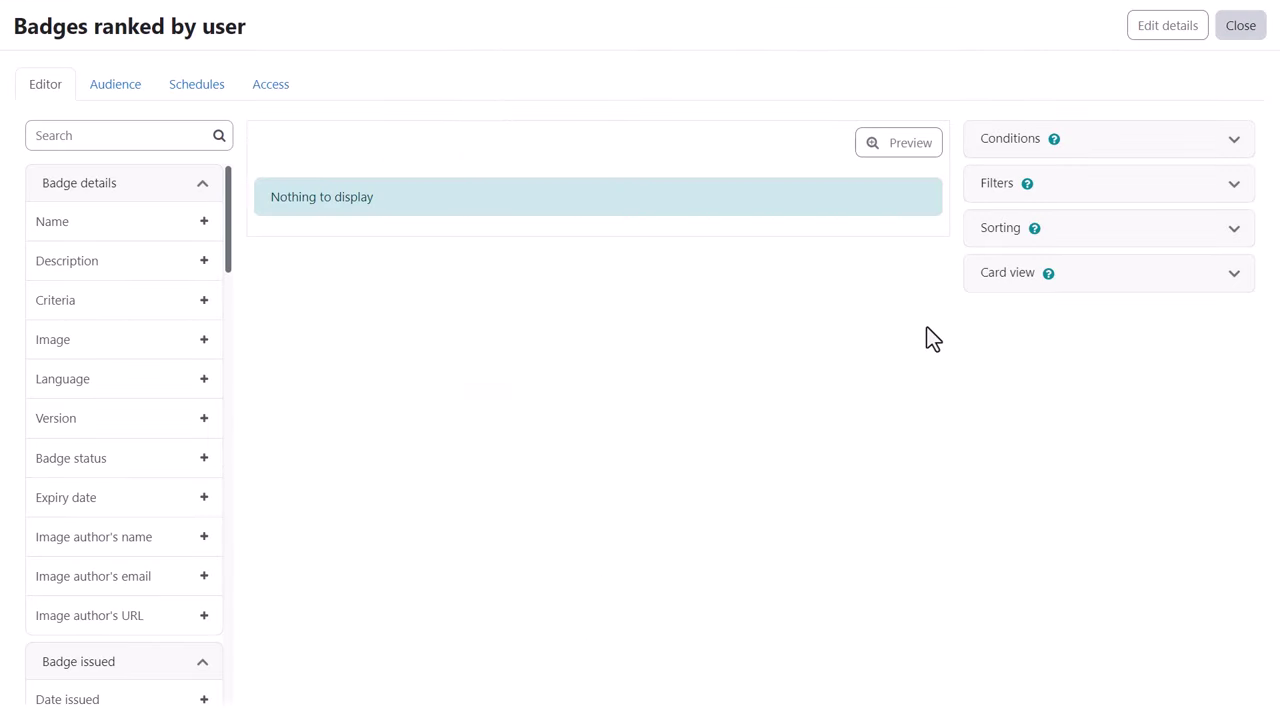
Add the badge Name, badge Image and recipient Full name with picture columns.
left_click(130, 228)
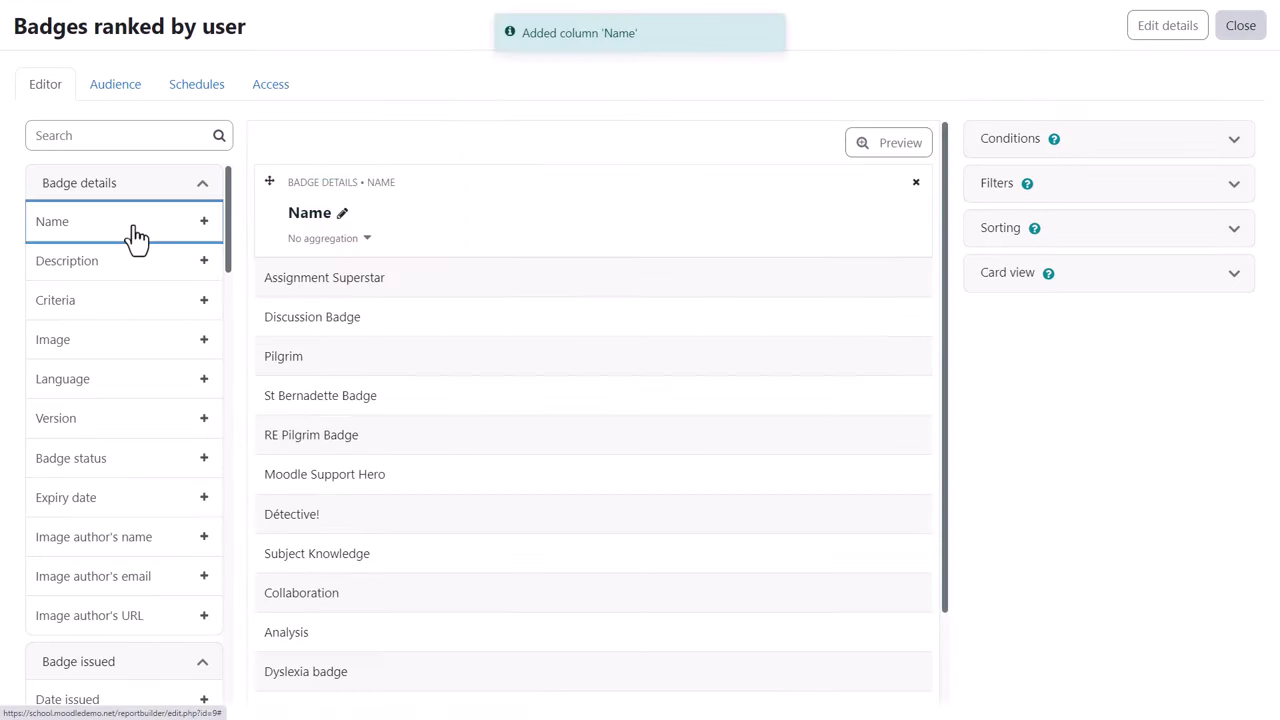
left_click(113, 355)
scroll(90, 380, "down", 2)
scroll(137, 433, "down", 3)
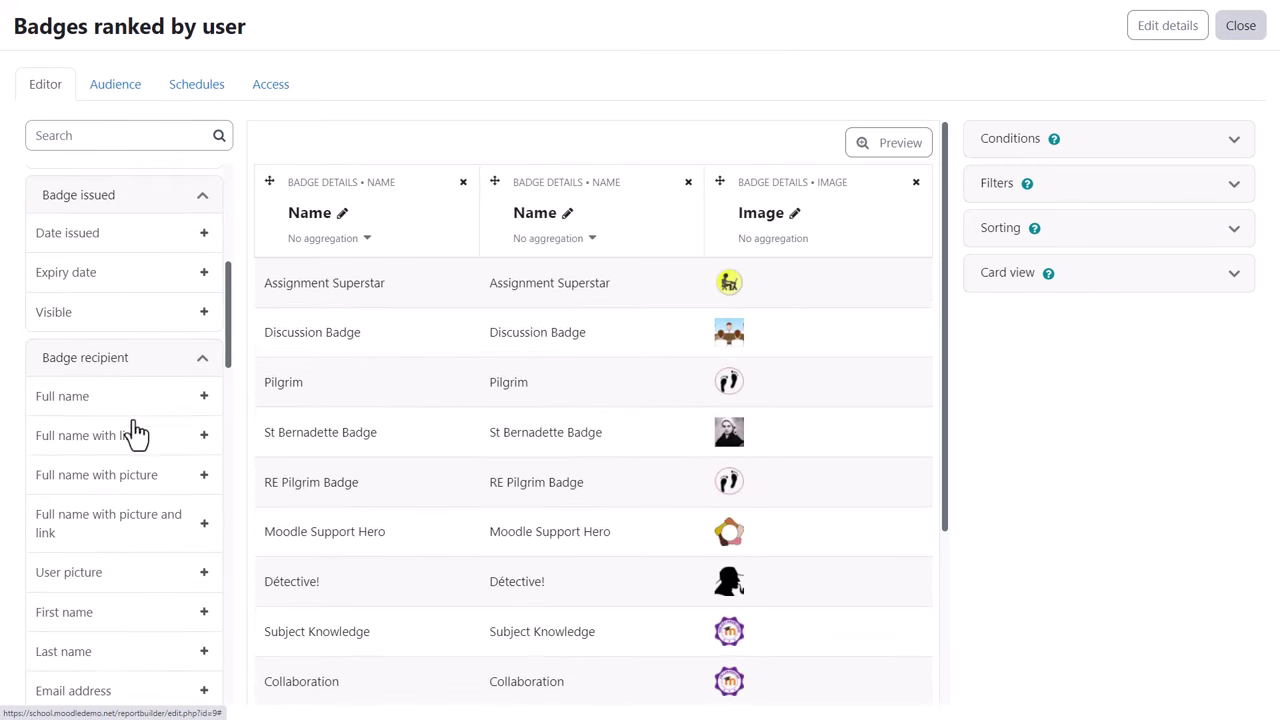
left_click(143, 476)
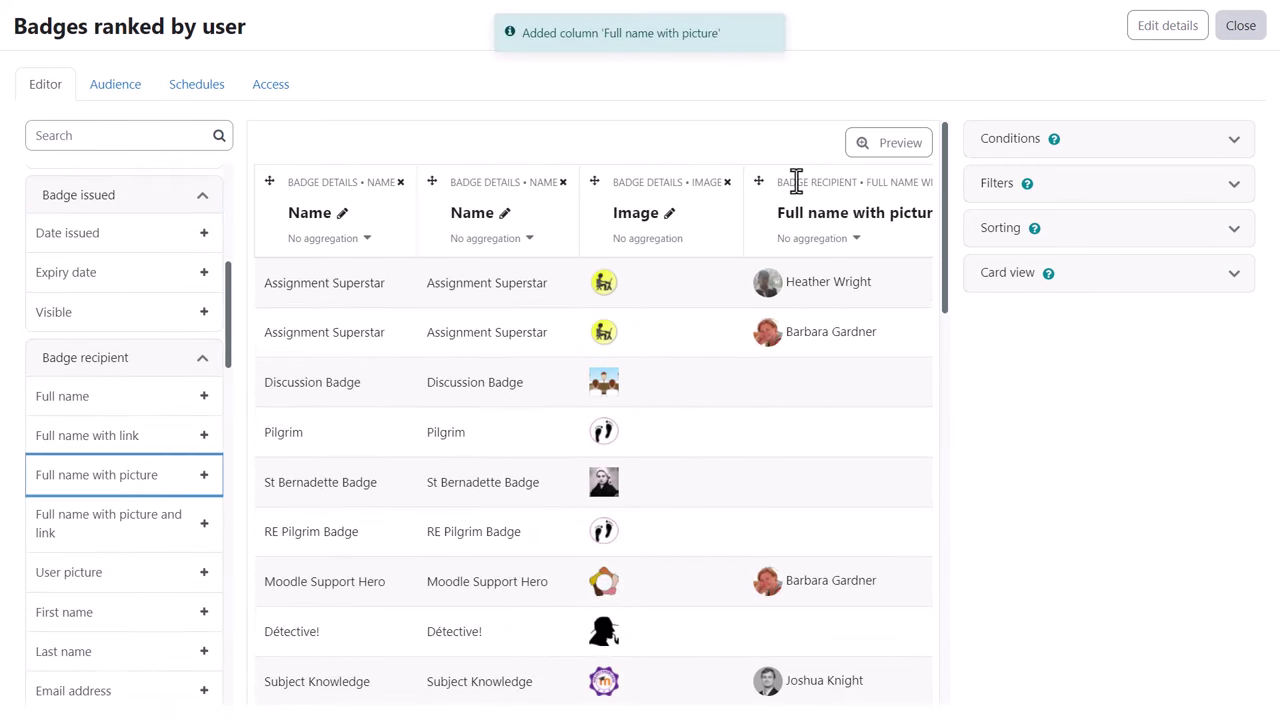
Move Full name with picture to the first column and delete the Image column.
left_click_drag(758, 181, 300, 181)
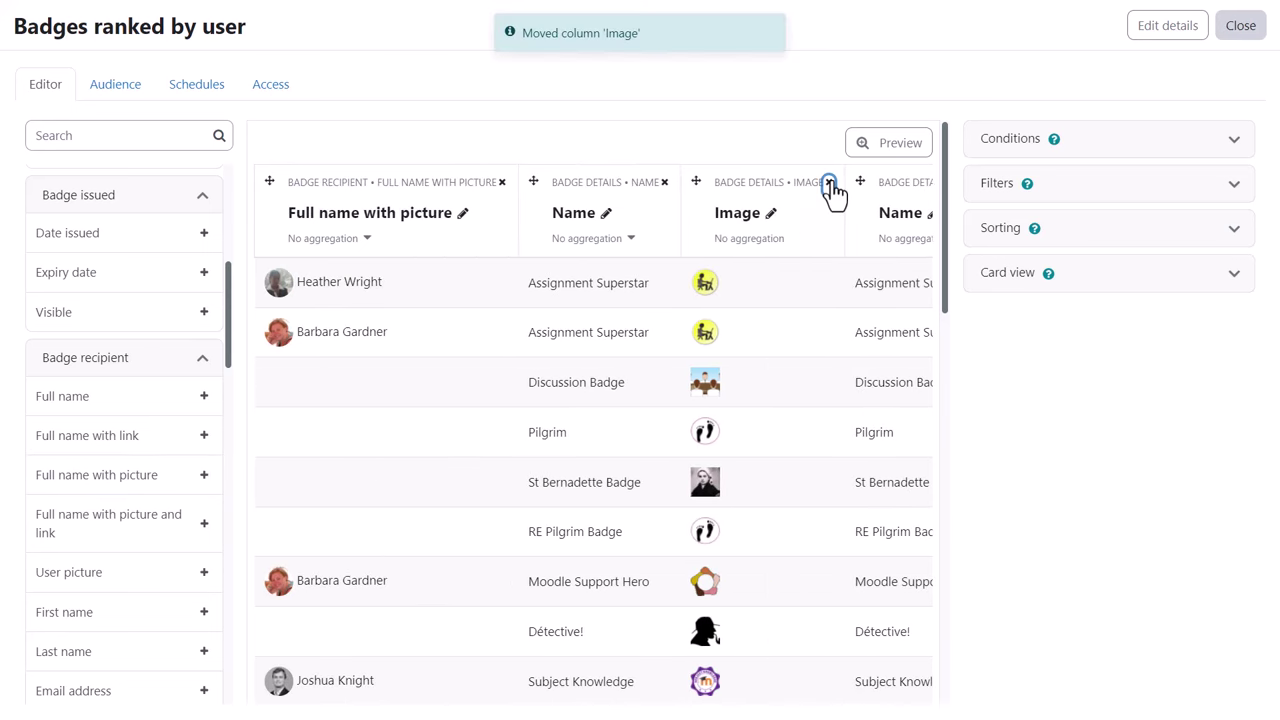
left_click(829, 183)
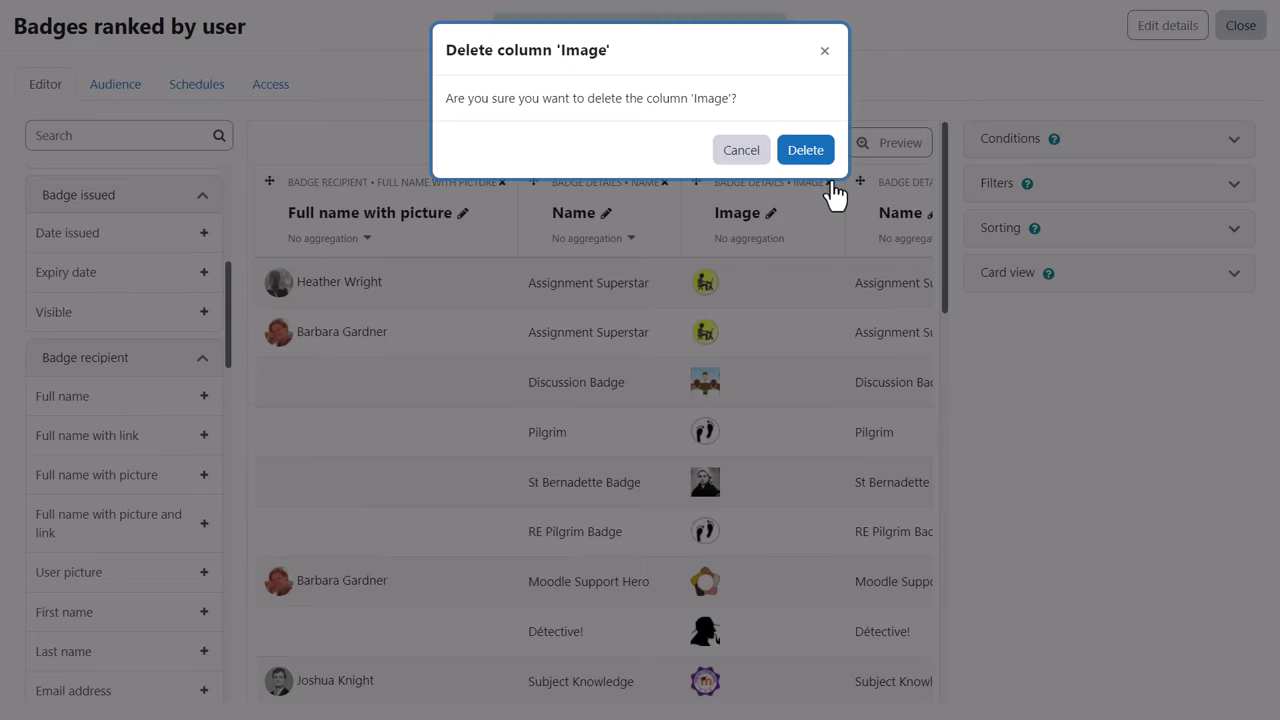
left_click(815, 158)
Add a Date issued condition set to Is not empty.
left_click(1235, 145)
left_click(1235, 182)
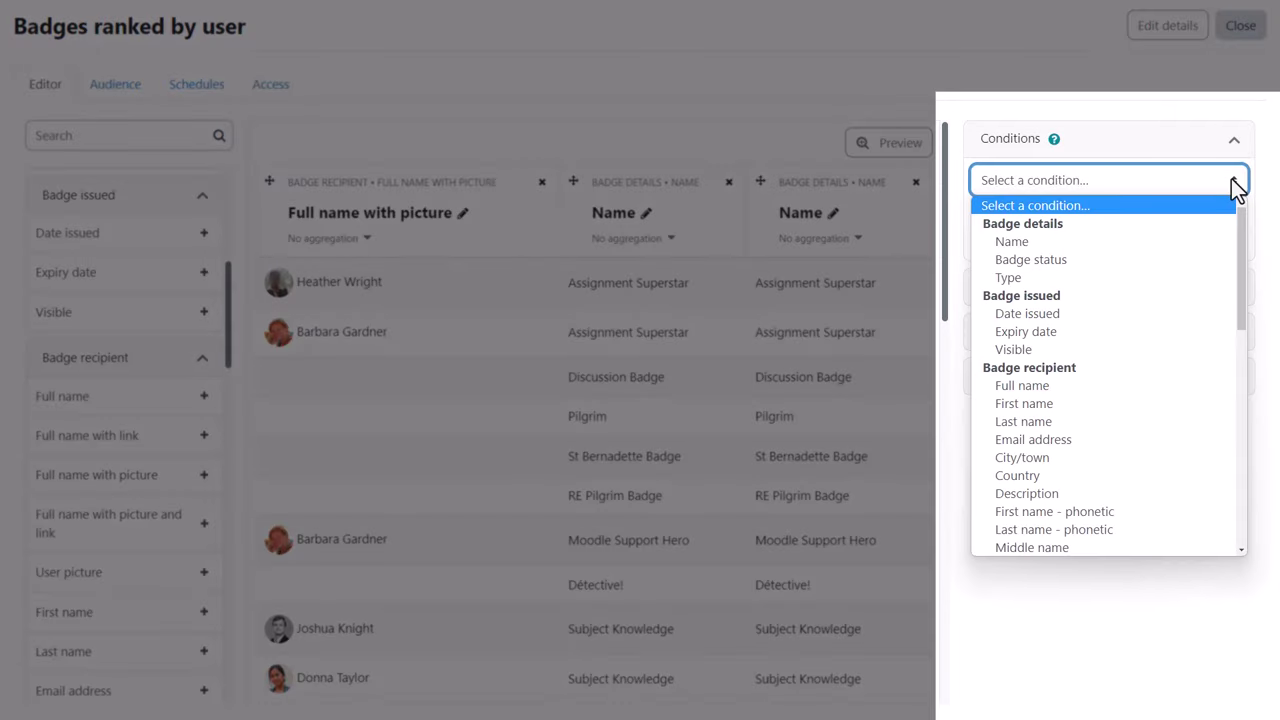
left_click(1027, 313)
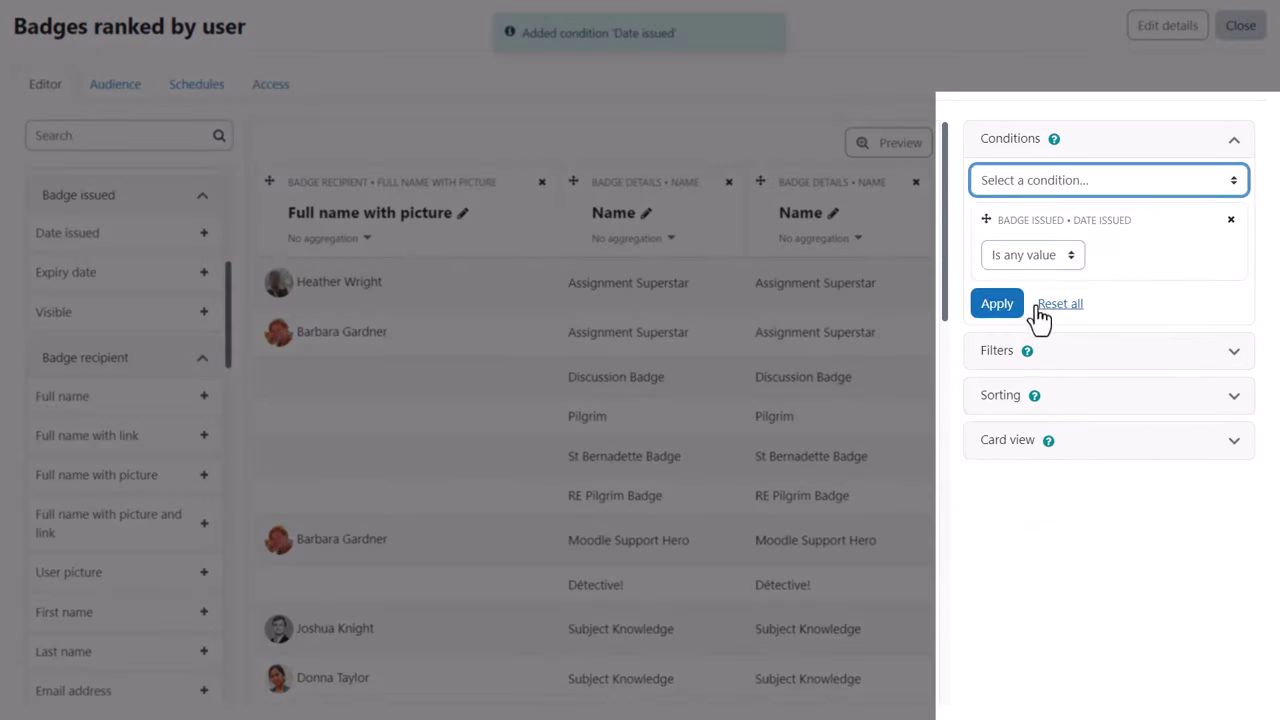
left_click(1005, 310)
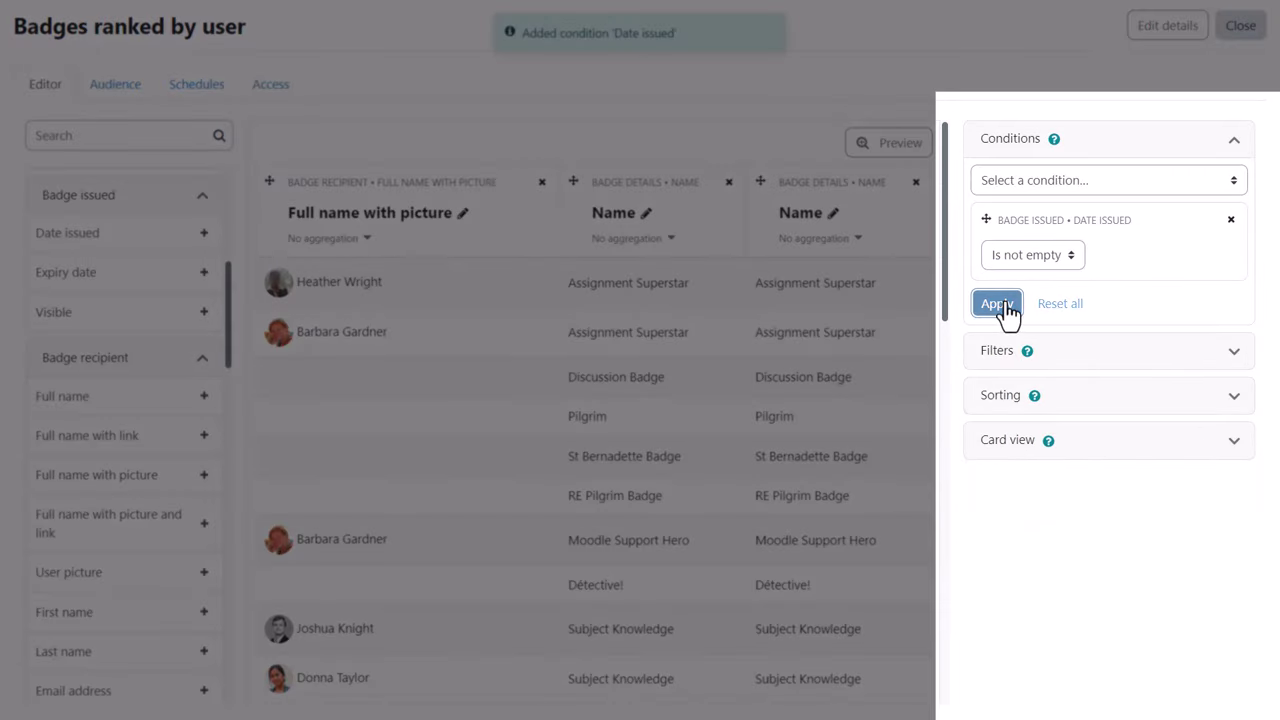
left_click(1233, 140)
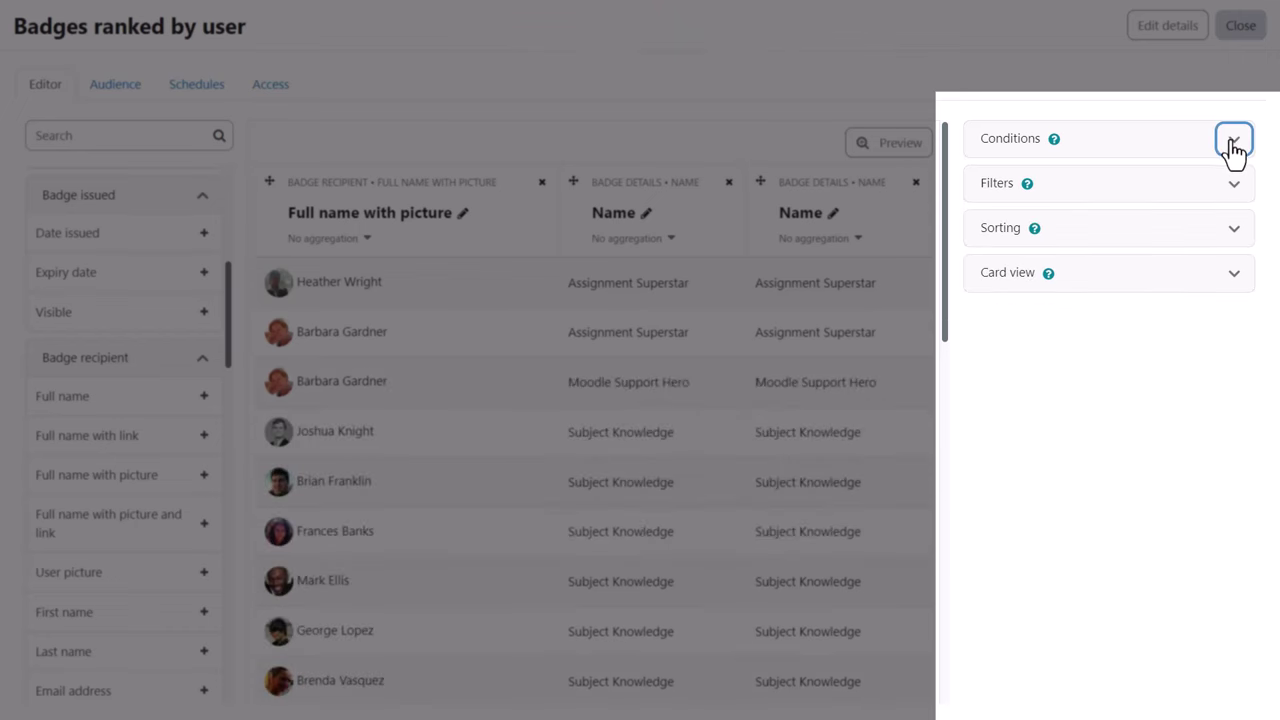
Add a recipient Full name filter to the report.
left_click(1233, 195)
left_click(1231, 238)
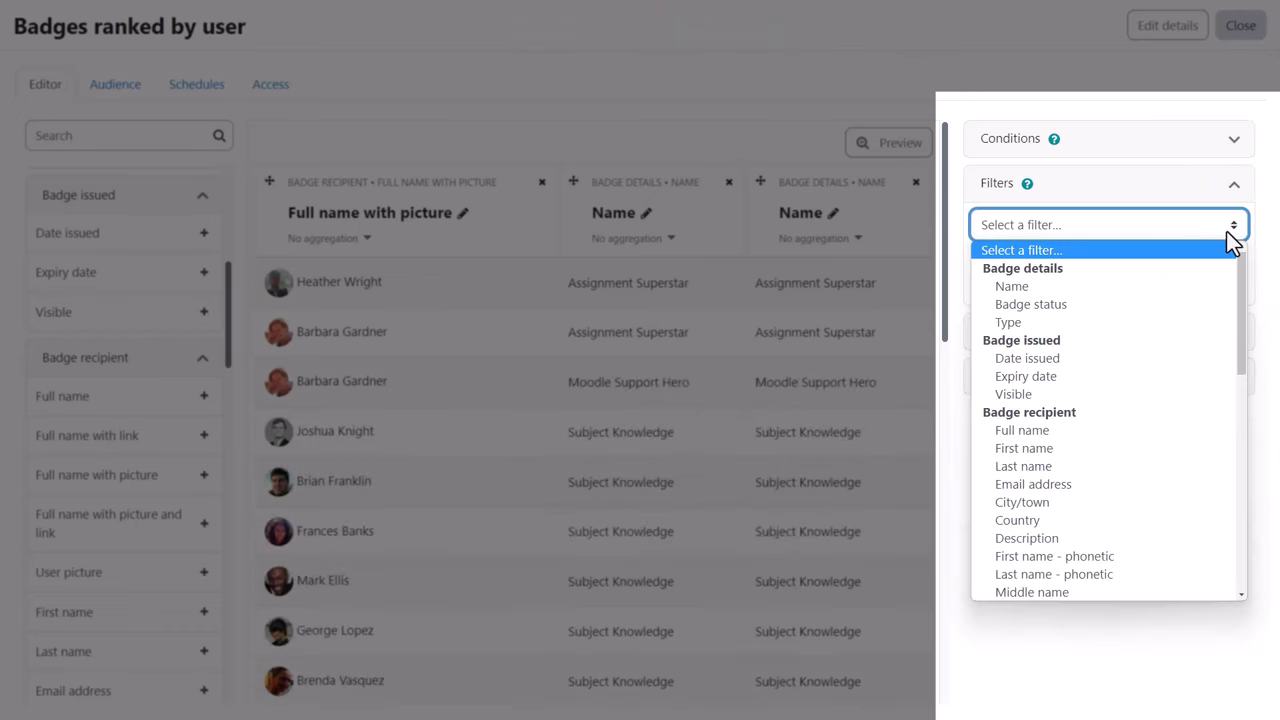
left_click(1080, 429)
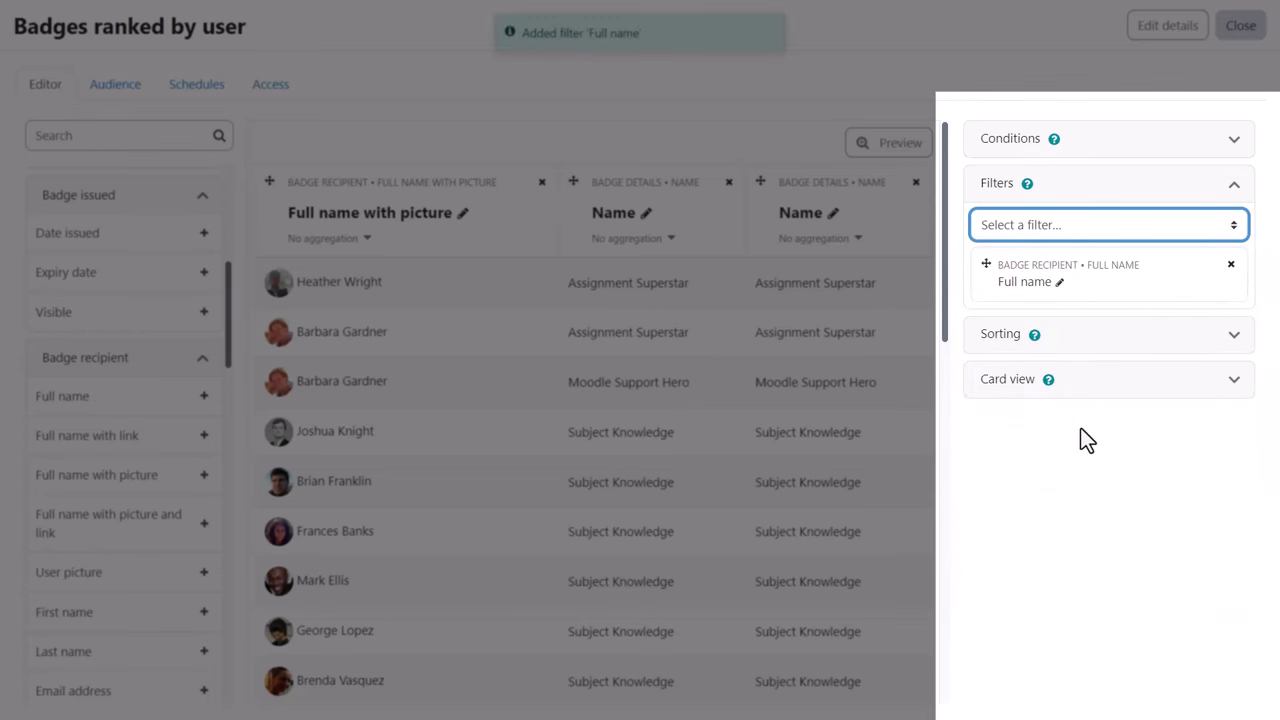
left_click(1233, 184)
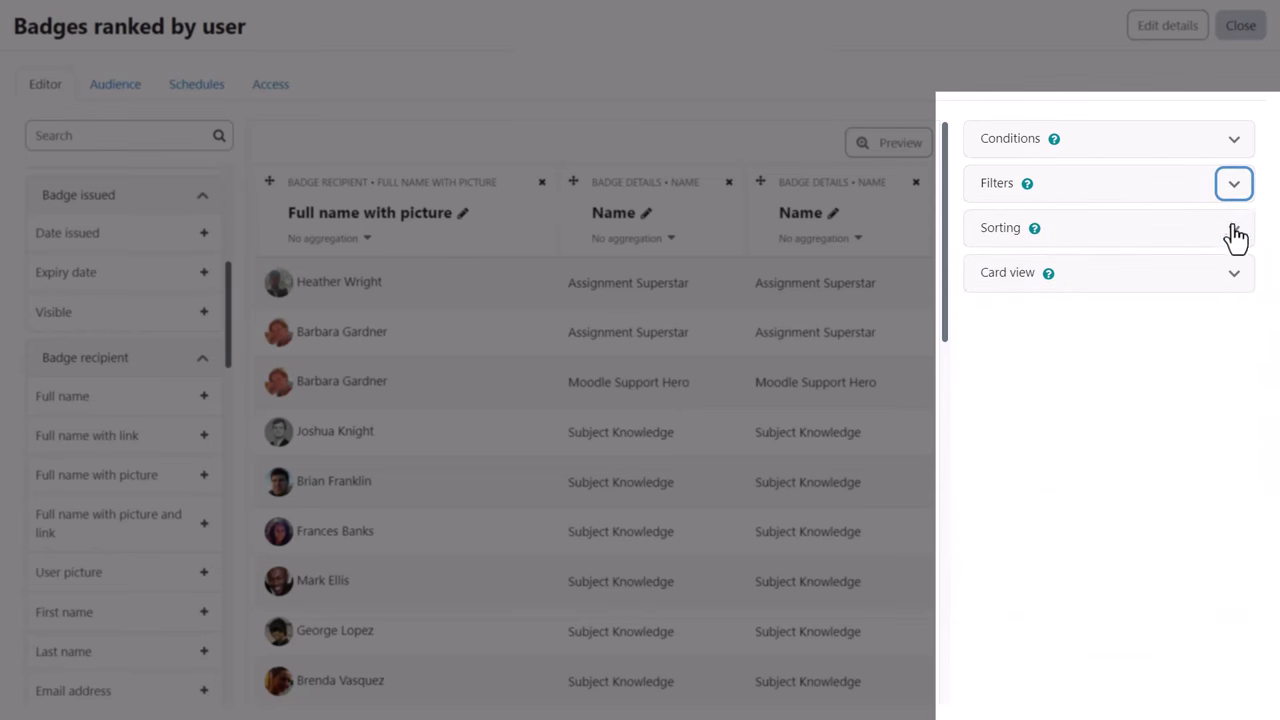
Make Full name with picture the first sort column.
left_click(1232, 230)
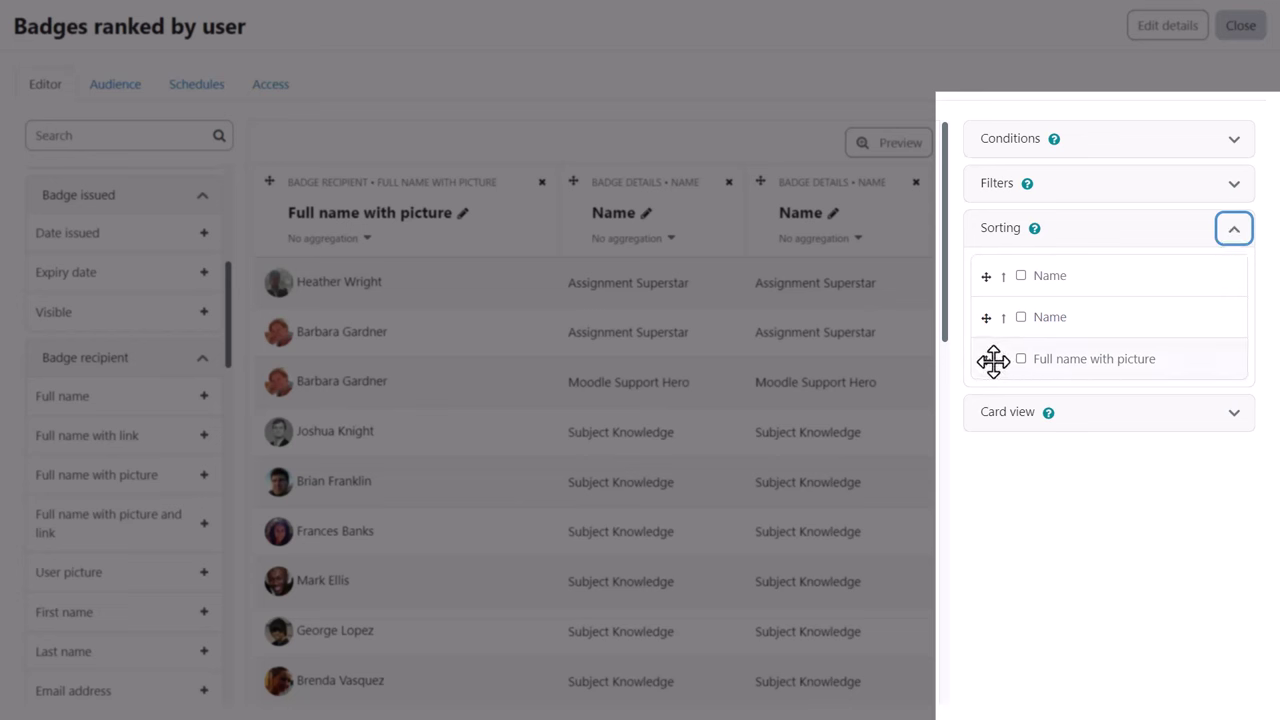
left_click_drag(986, 360, 982, 278)
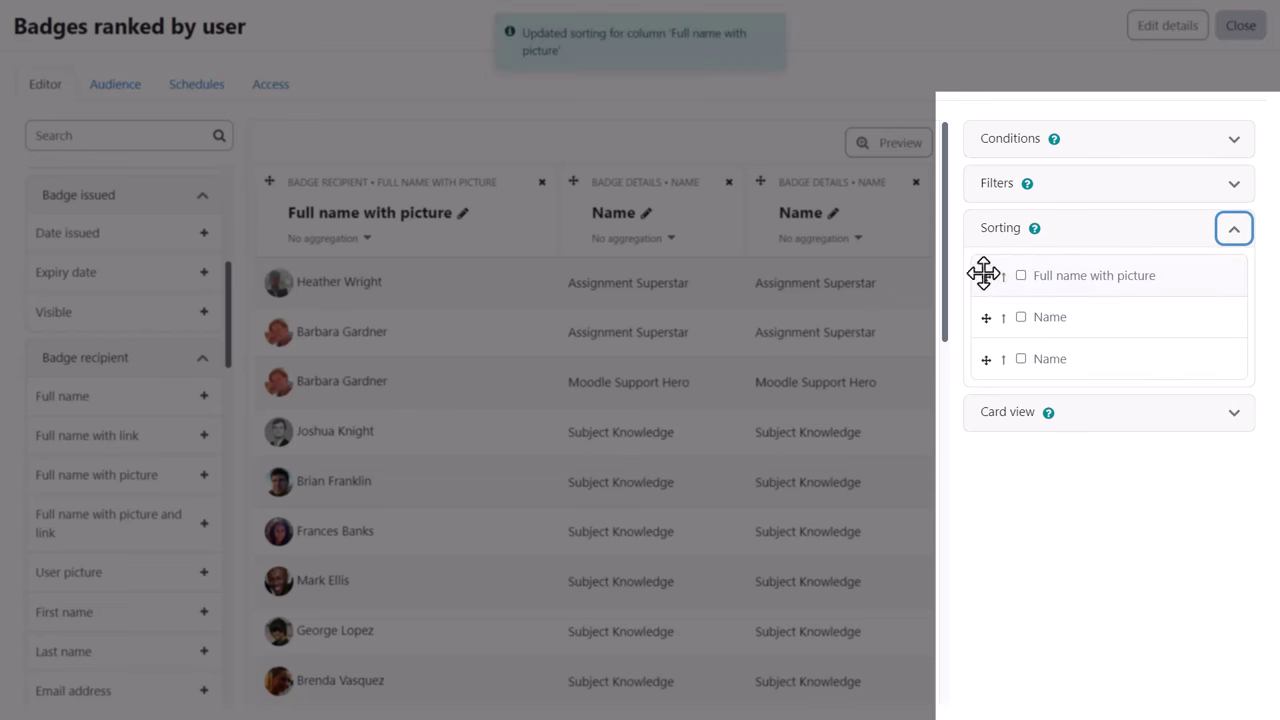
left_click(1232, 240)
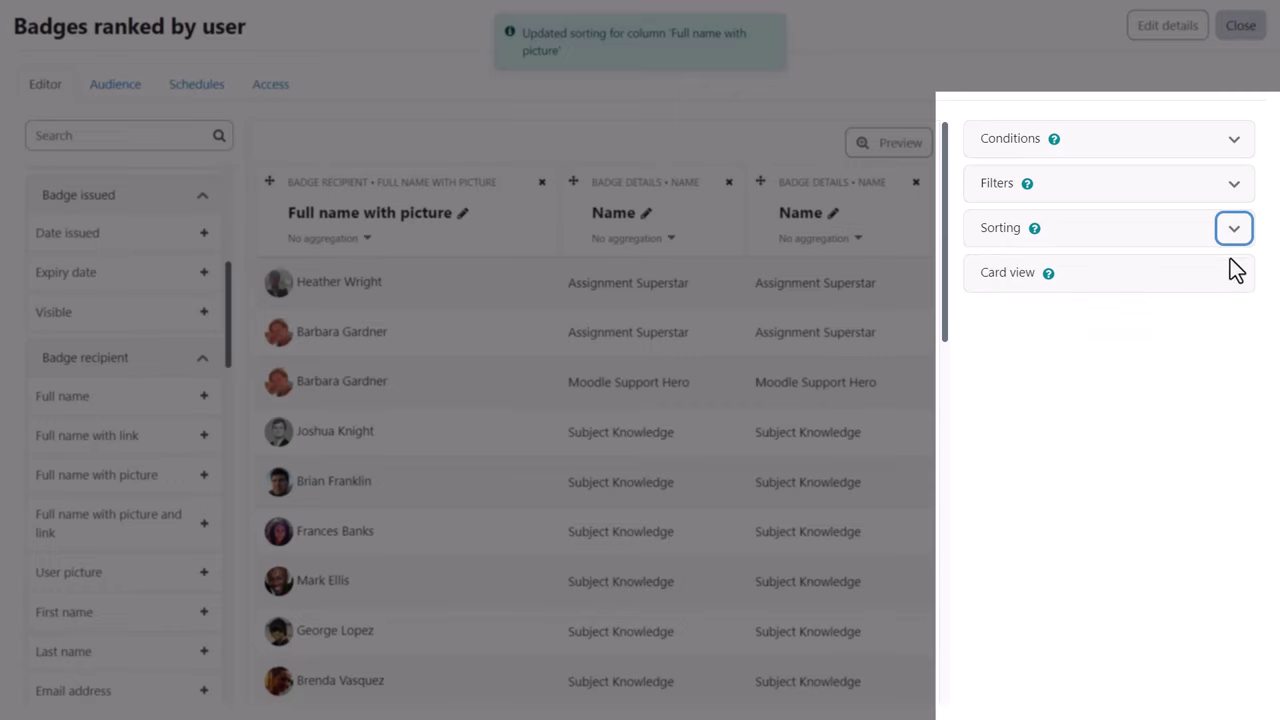
left_click(1233, 284)
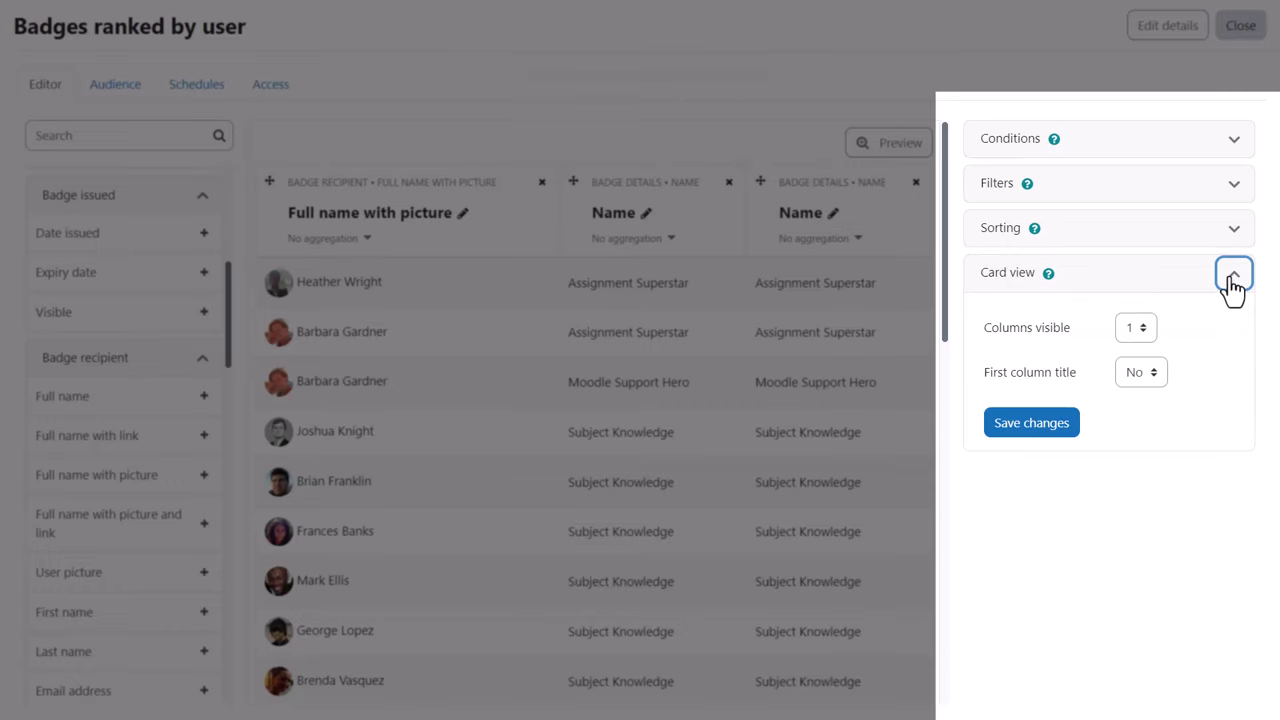
left_click(1233, 280)
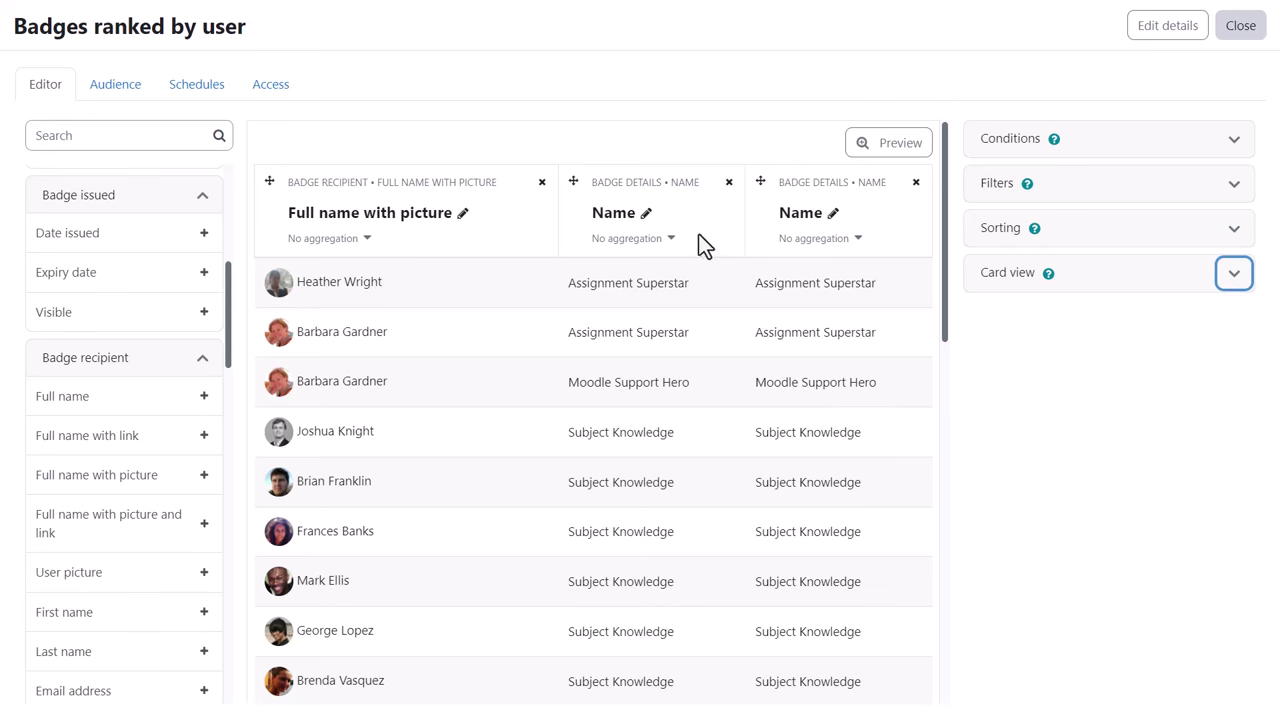
Aggregate the first Name column as Count and rename its heading to 'Count'.
left_click(664, 245)
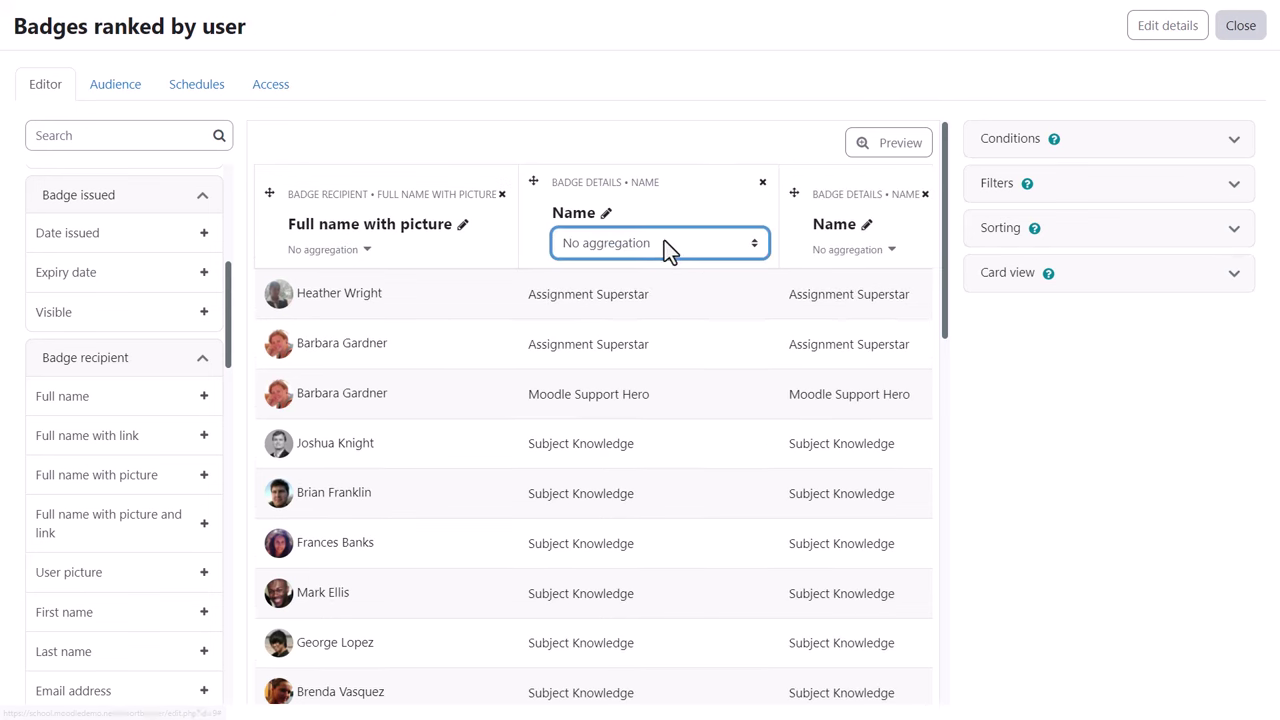
left_click(707, 242)
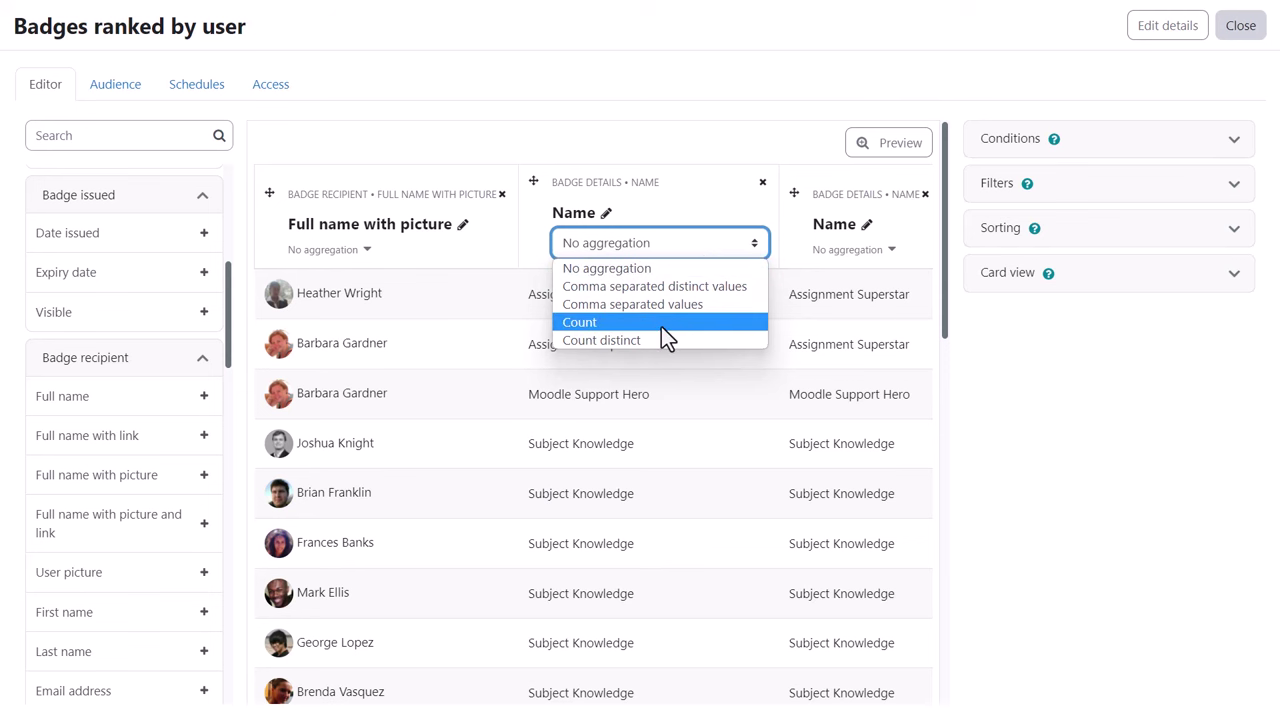
left_click(661, 327)
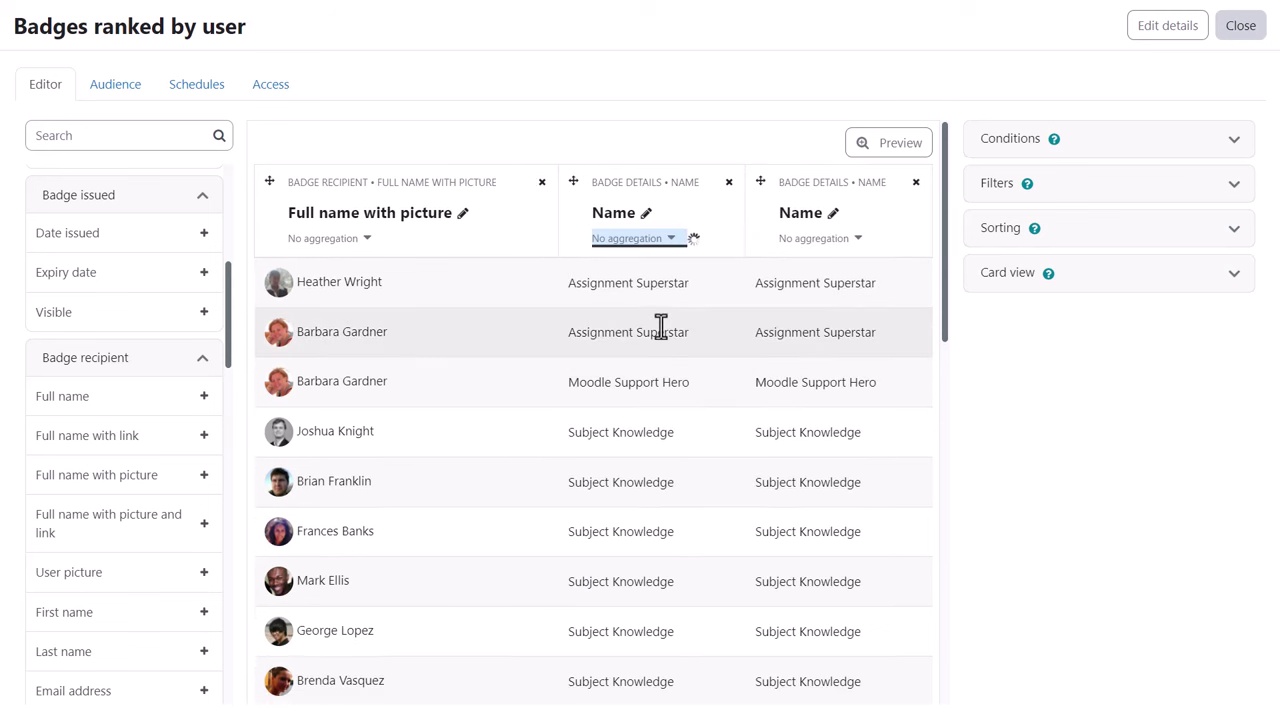
left_click(646, 215)
type("Count")
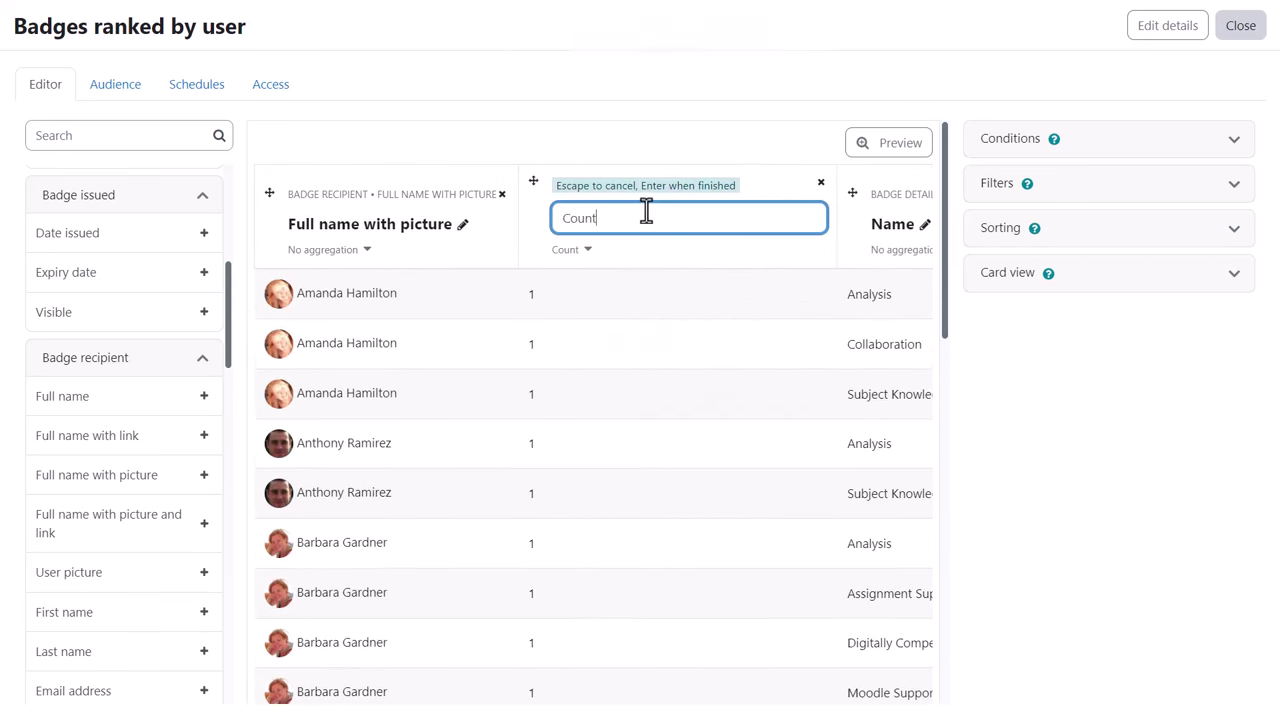
key("Return")
Aggregate the other badge Name column as comma-separated values.
left_click(866, 248)
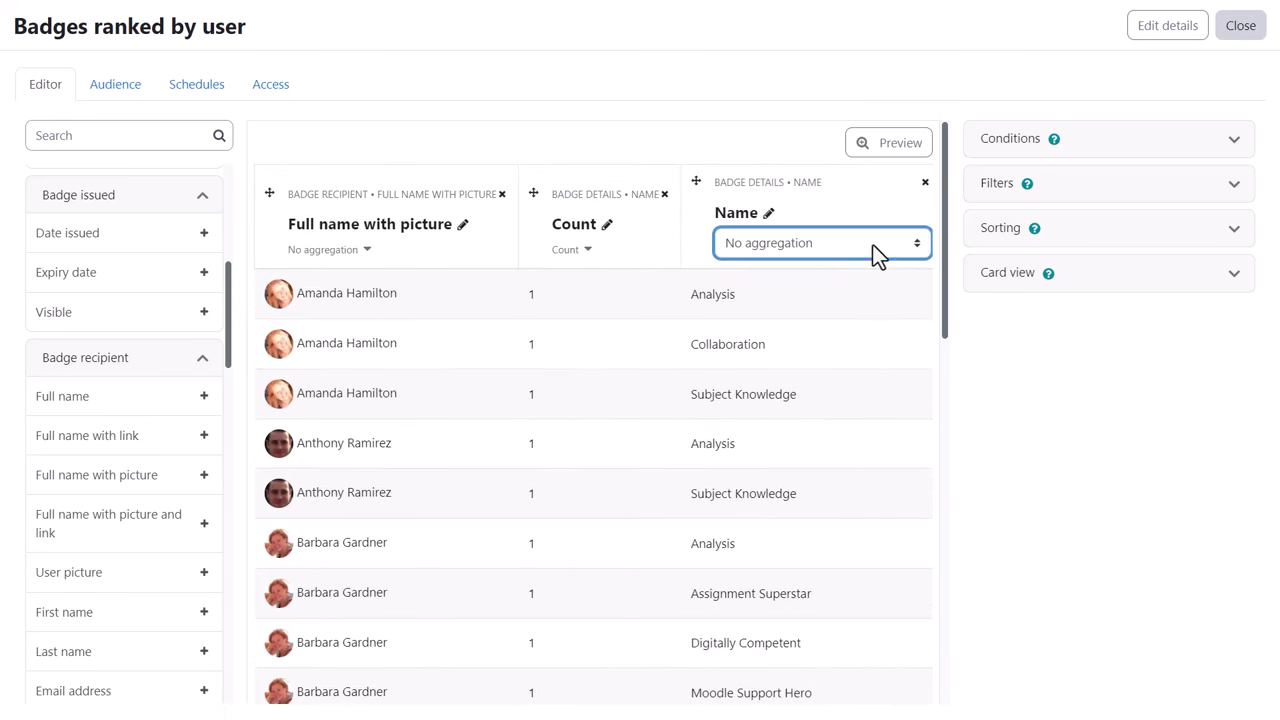
left_click(905, 244)
left_click(861, 304)
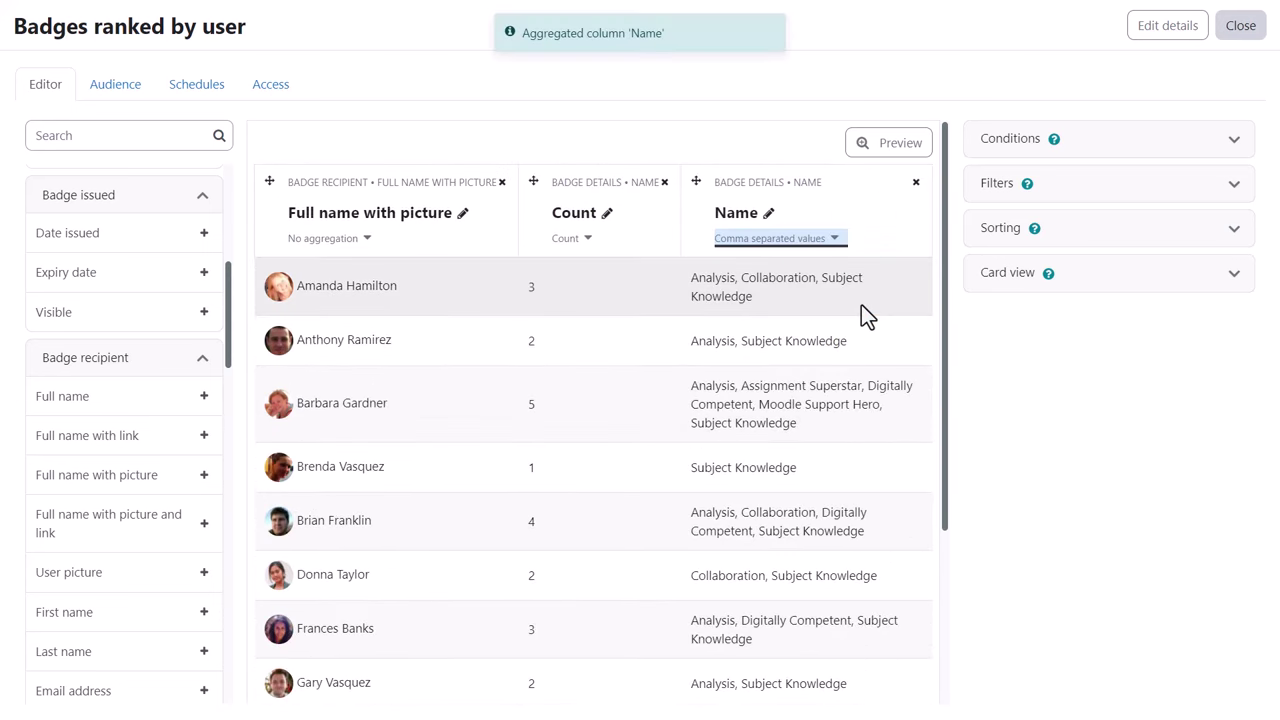
In preview, filter full names containing 'Ellis', reset the filter, then go to Audience.
left_click(884, 158)
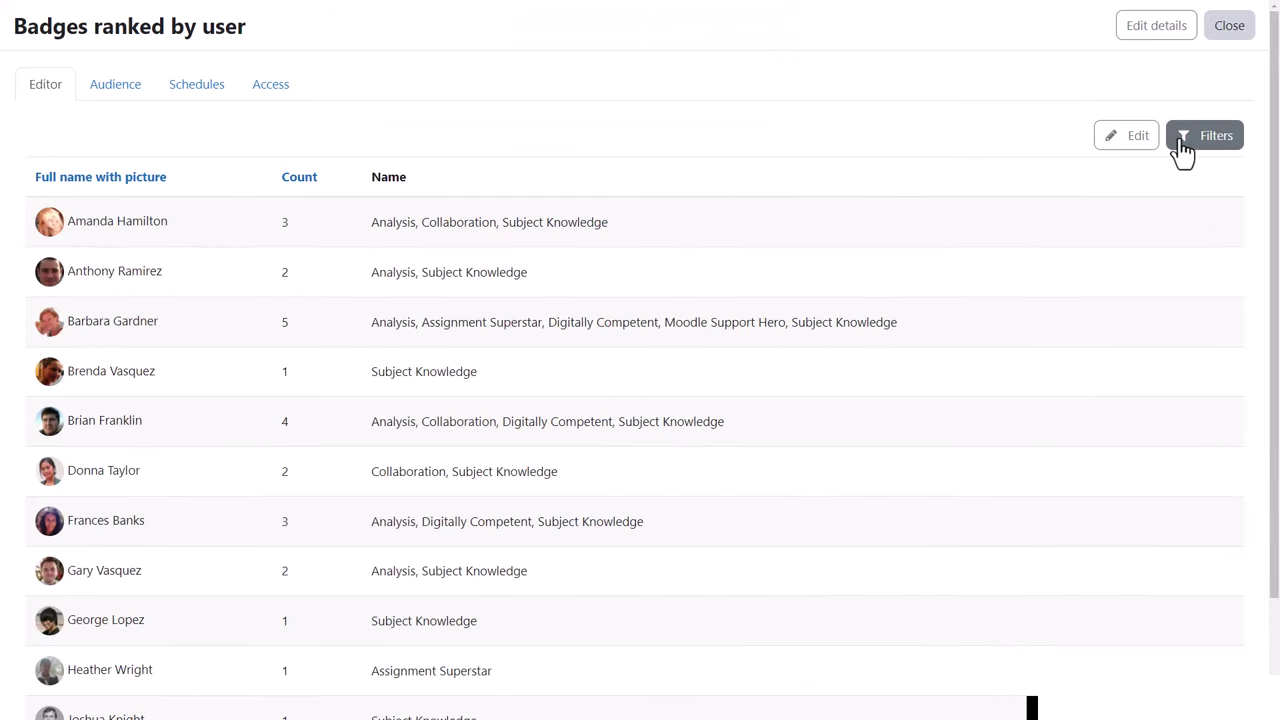
left_click(1190, 142)
left_click(1012, 209)
left_click(998, 251)
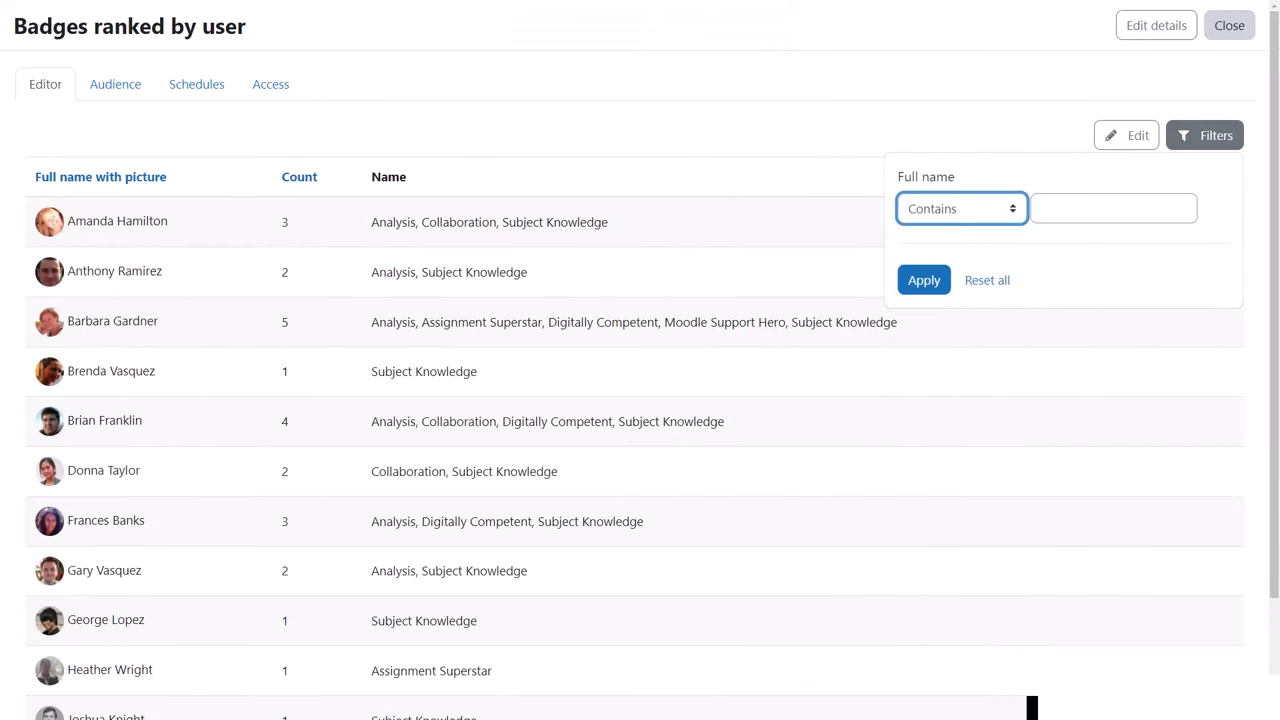
key("Tab")
type("Ellis")
left_click(928, 283)
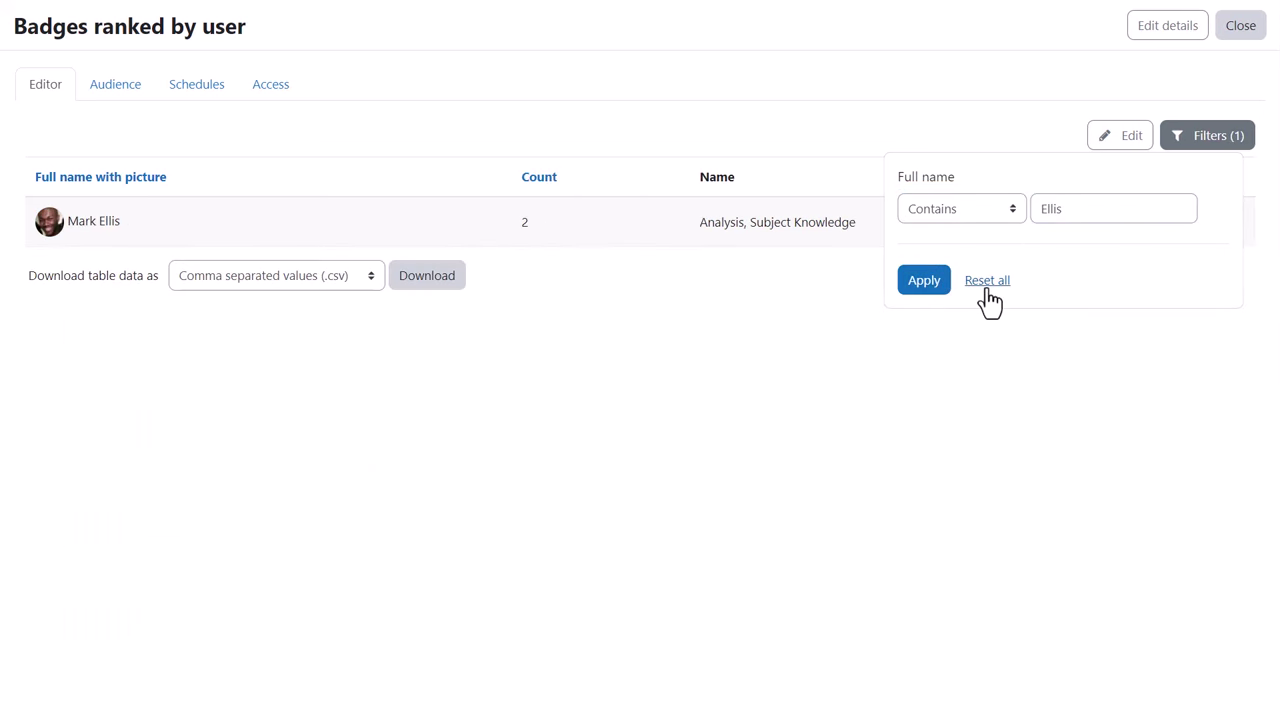
left_click(988, 291)
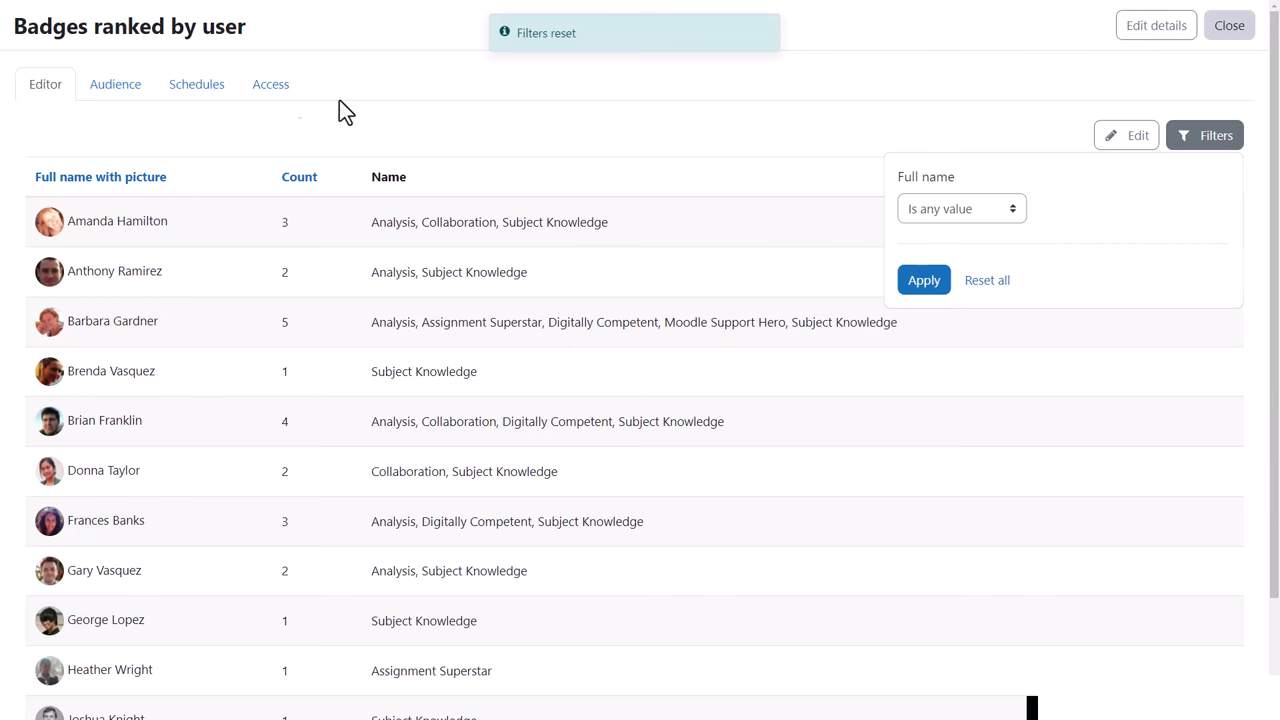
left_click(133, 88)
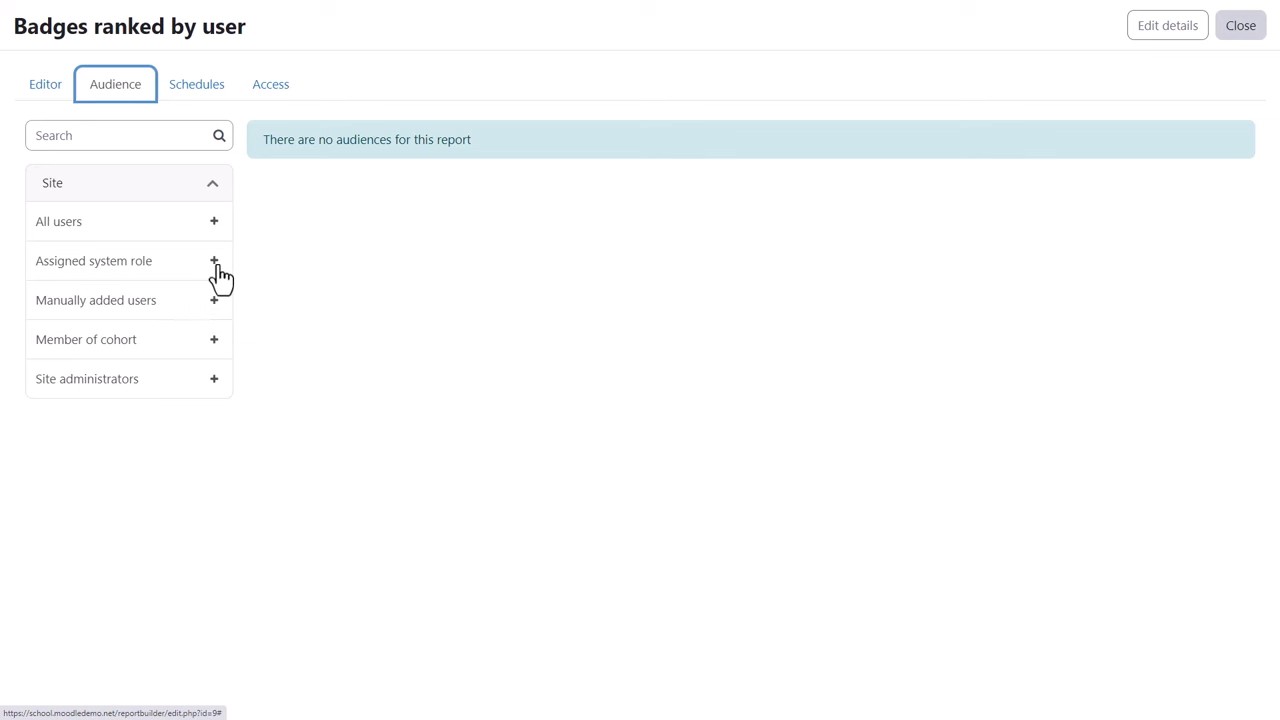
Add an Assigned system role audience limited to Manager and save it.
left_click(214, 262)
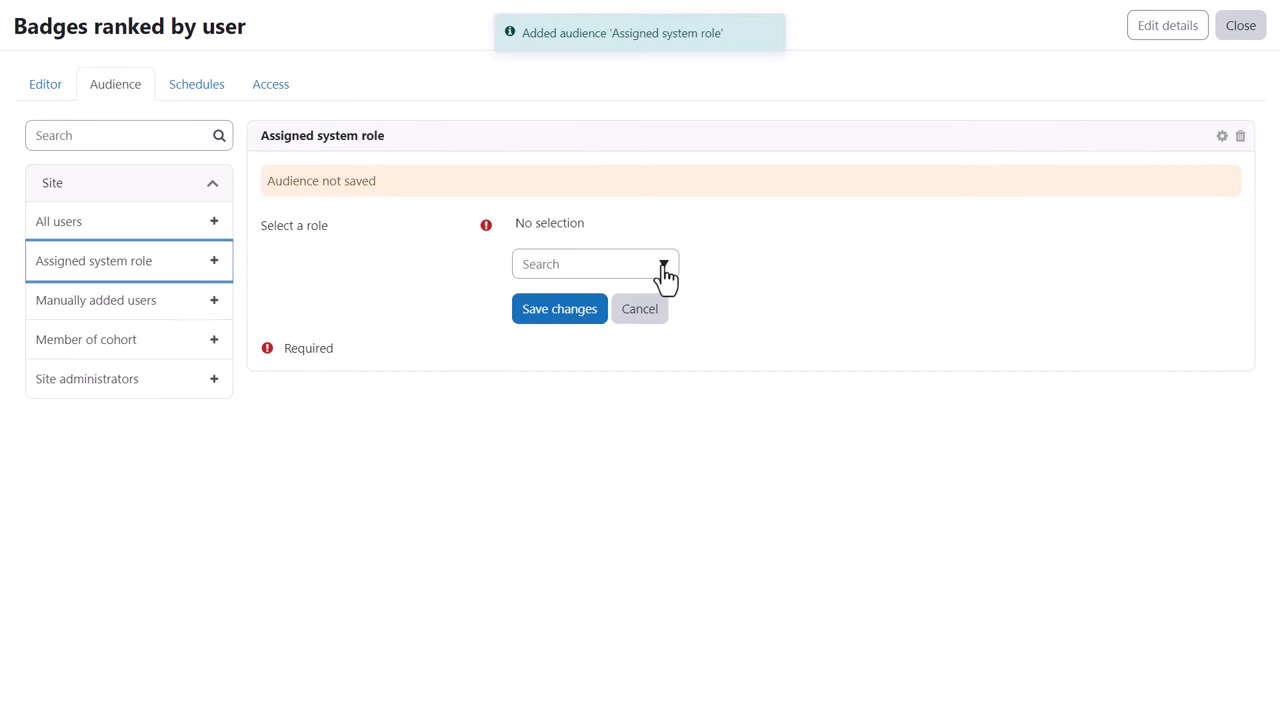
left_click(663, 268)
left_click(628, 302)
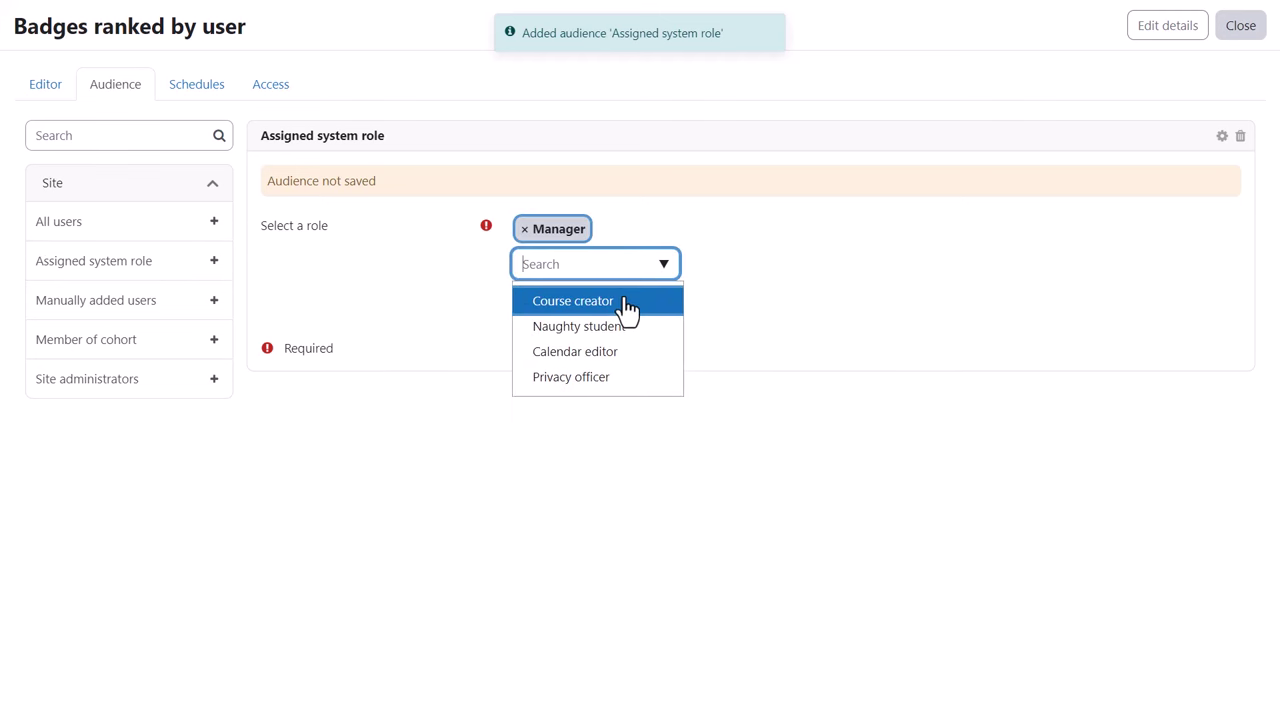
left_click(731, 300)
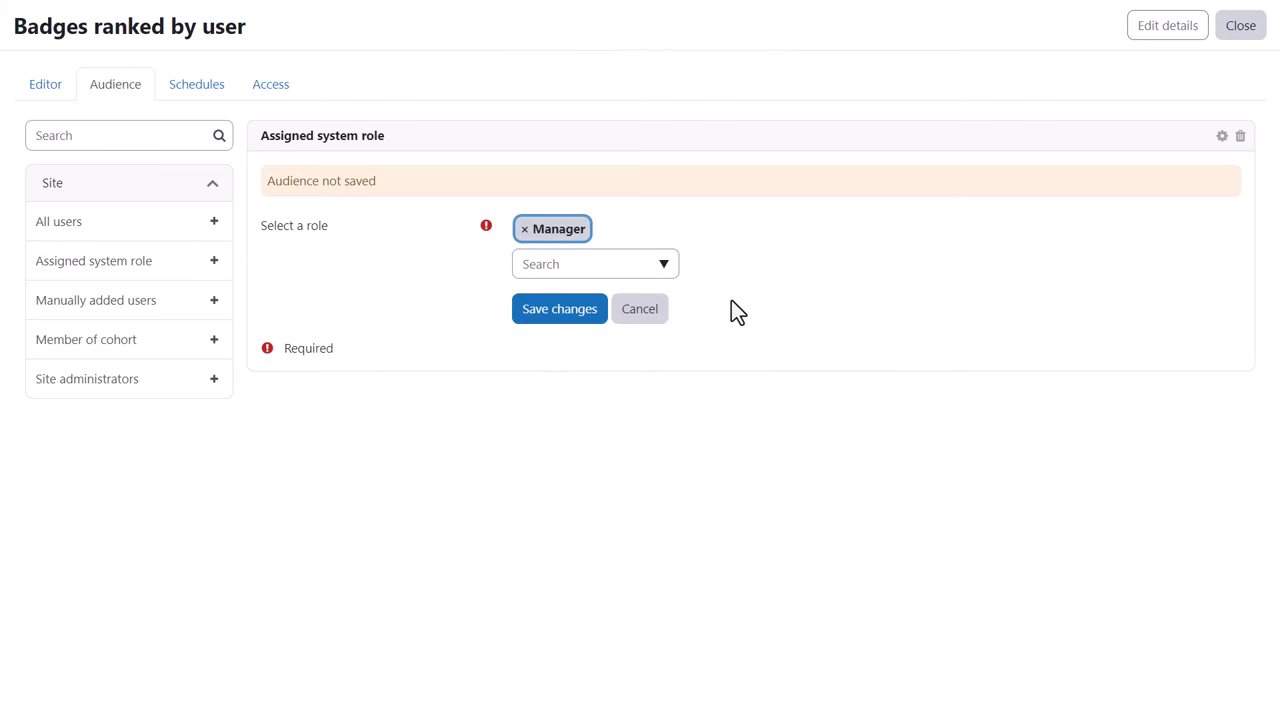
left_click(566, 314)
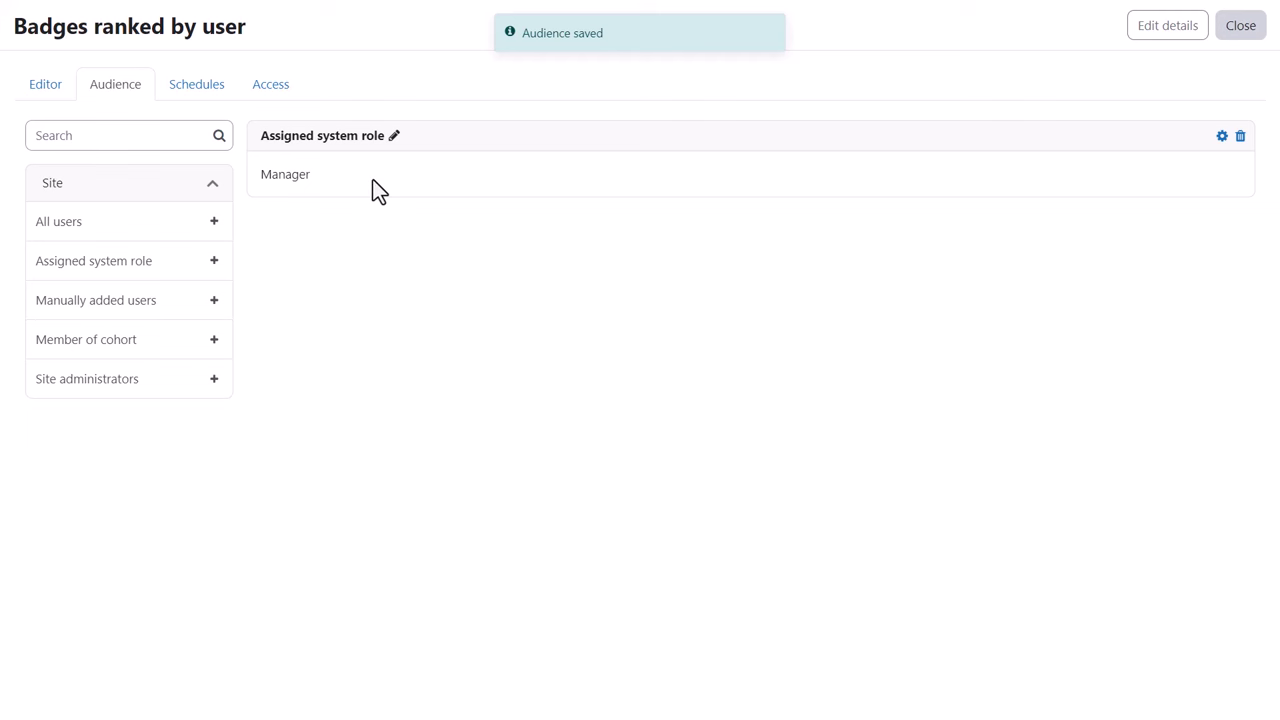
Review the users on the Access list, then view the empty Schedules list.
left_click(272, 90)
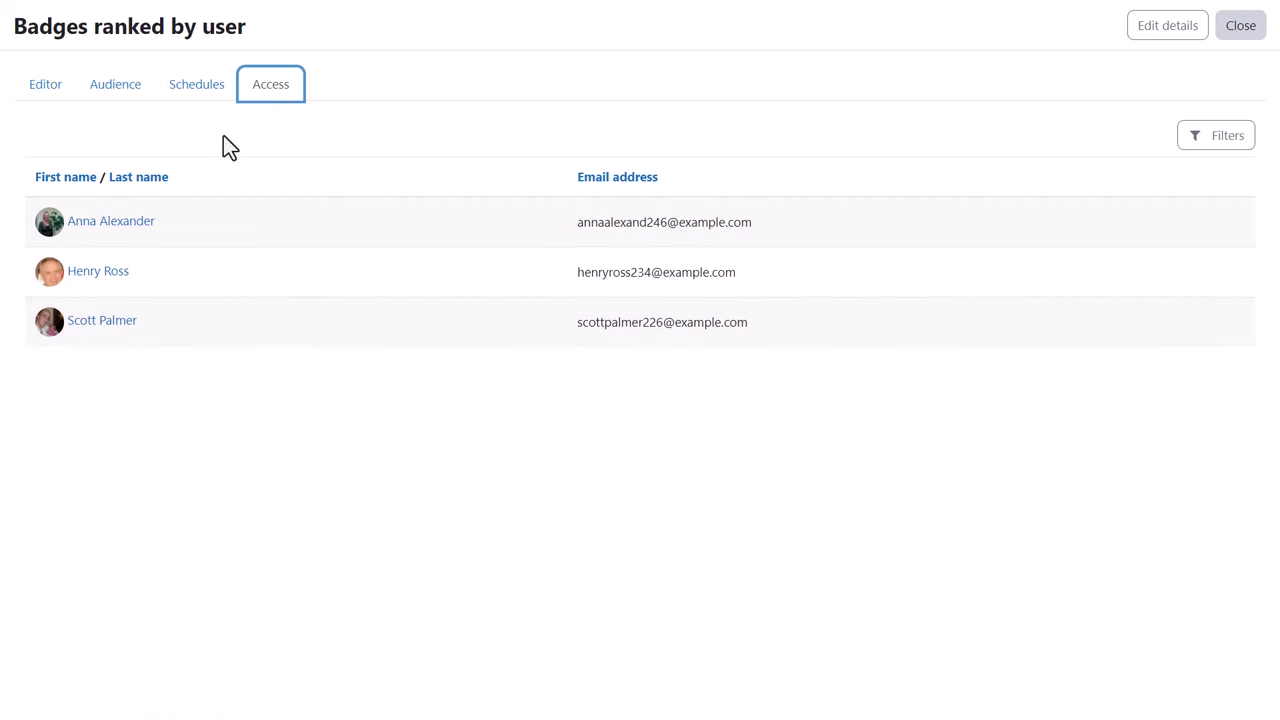
left_click(197, 90)
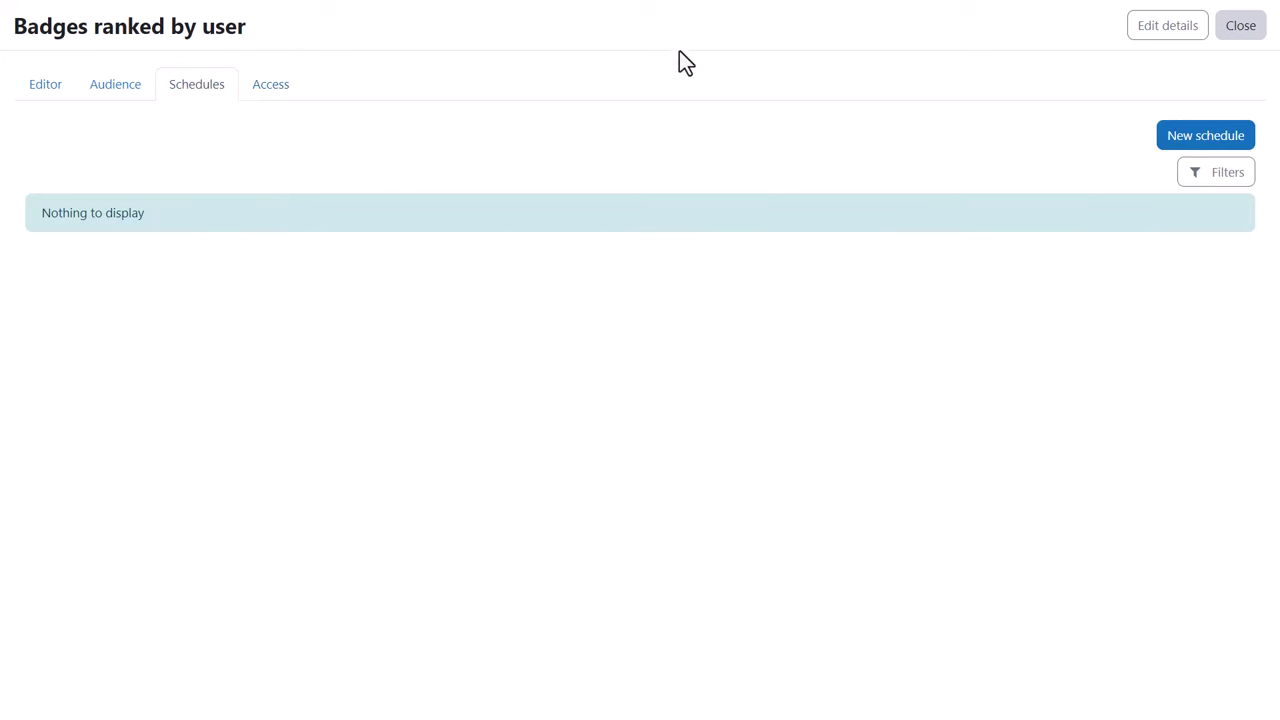
Start a new schedule with CSV format, Monthly recurrence and the Manager audience.
left_click(1240, 142)
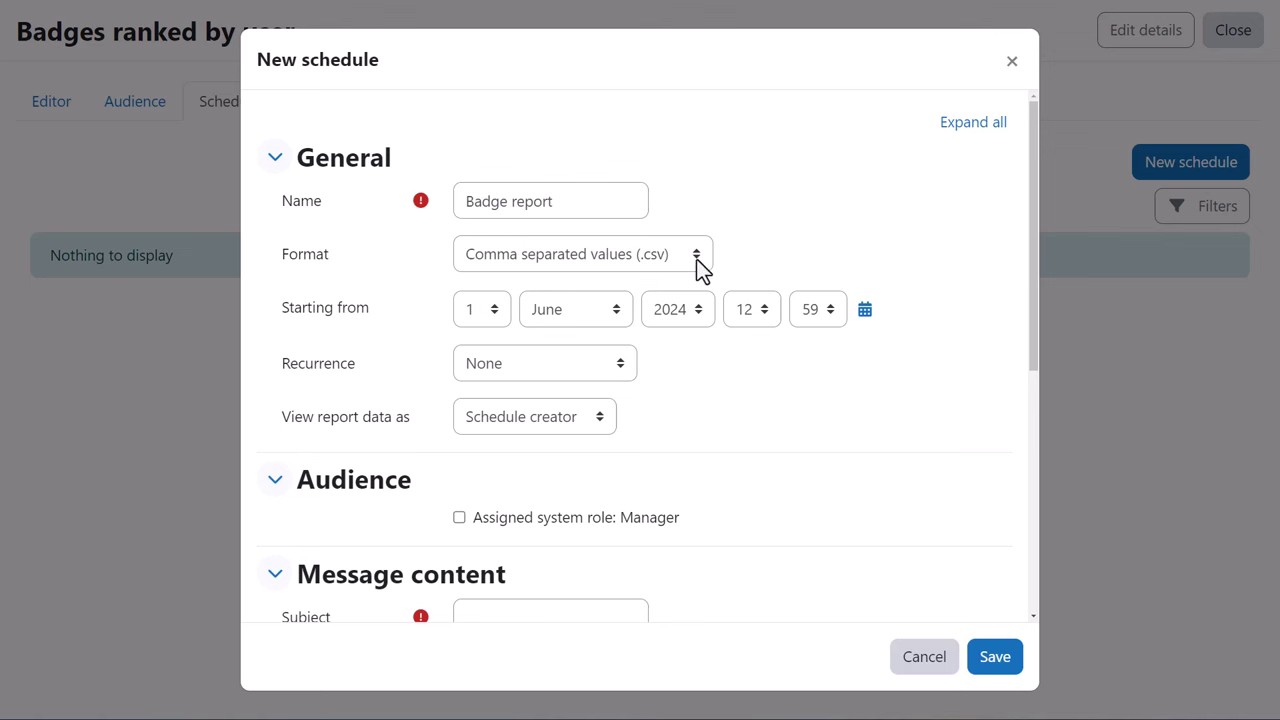
left_click(701, 256)
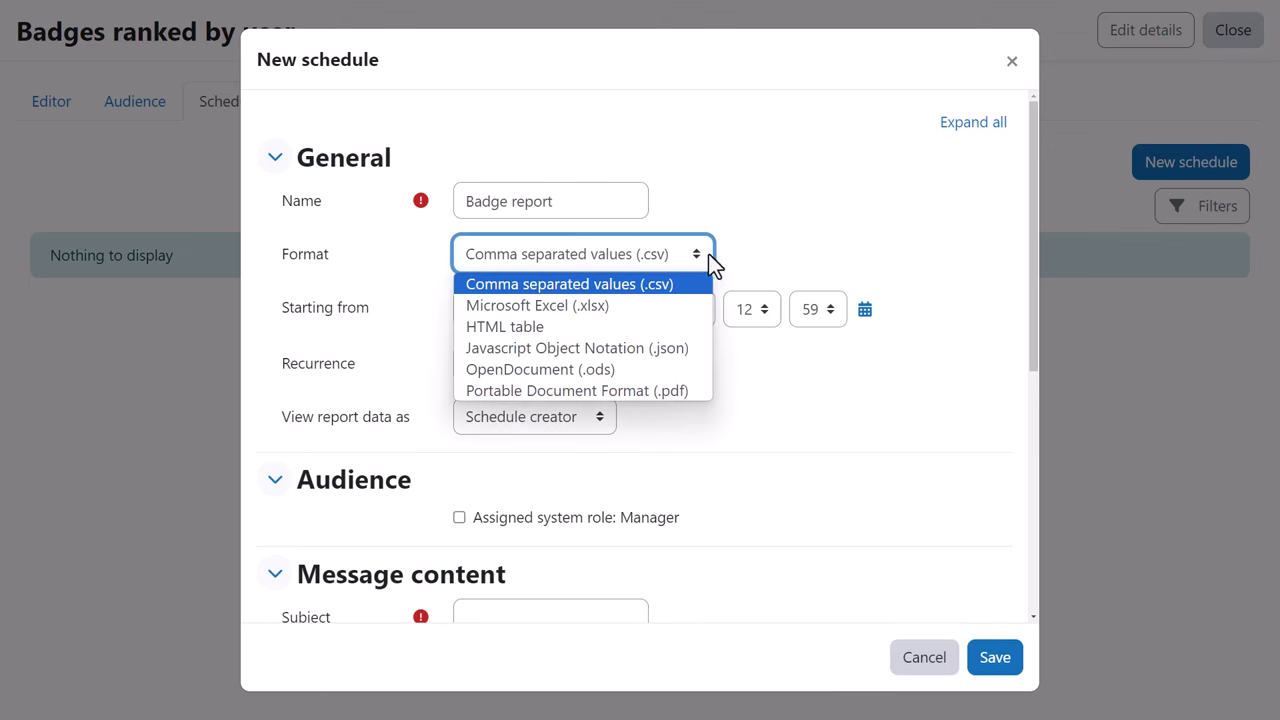
left_click(734, 252)
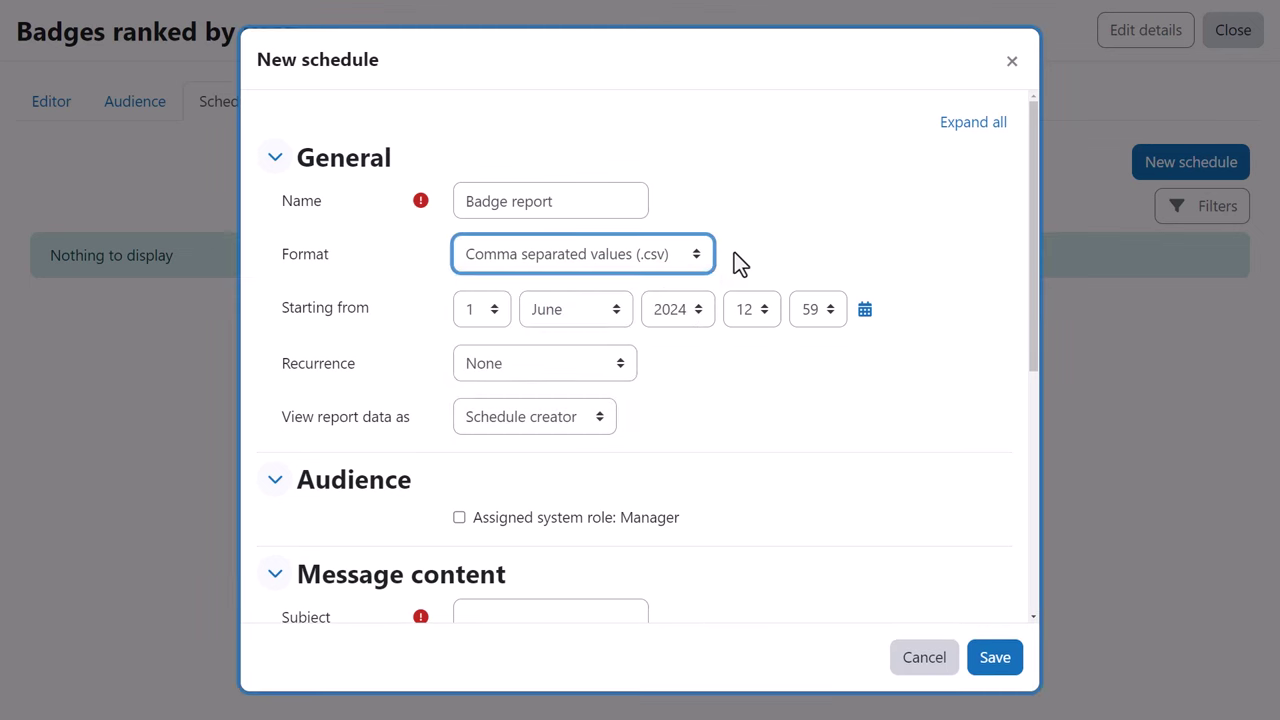
left_click(620, 367)
left_click(546, 479)
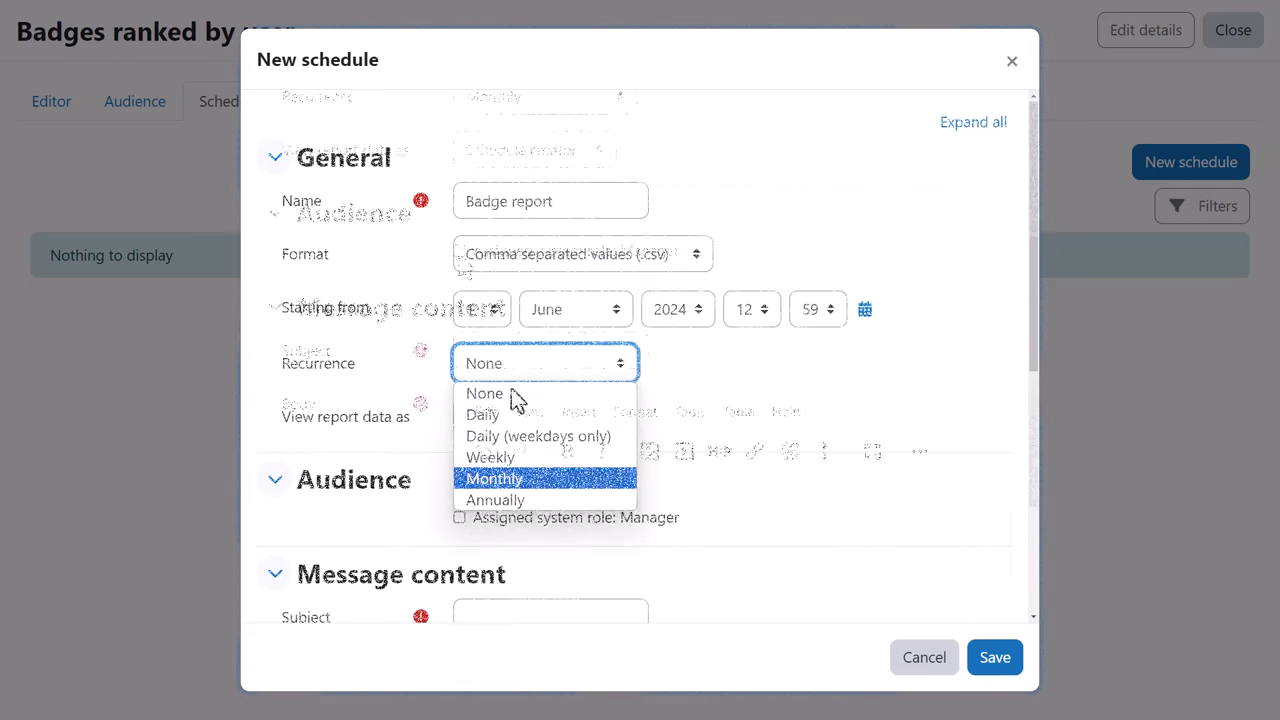
left_click(459, 251)
Set the email subject 'Your badge report' and body 'Here's your requested monthly report.'.
left_click(479, 351)
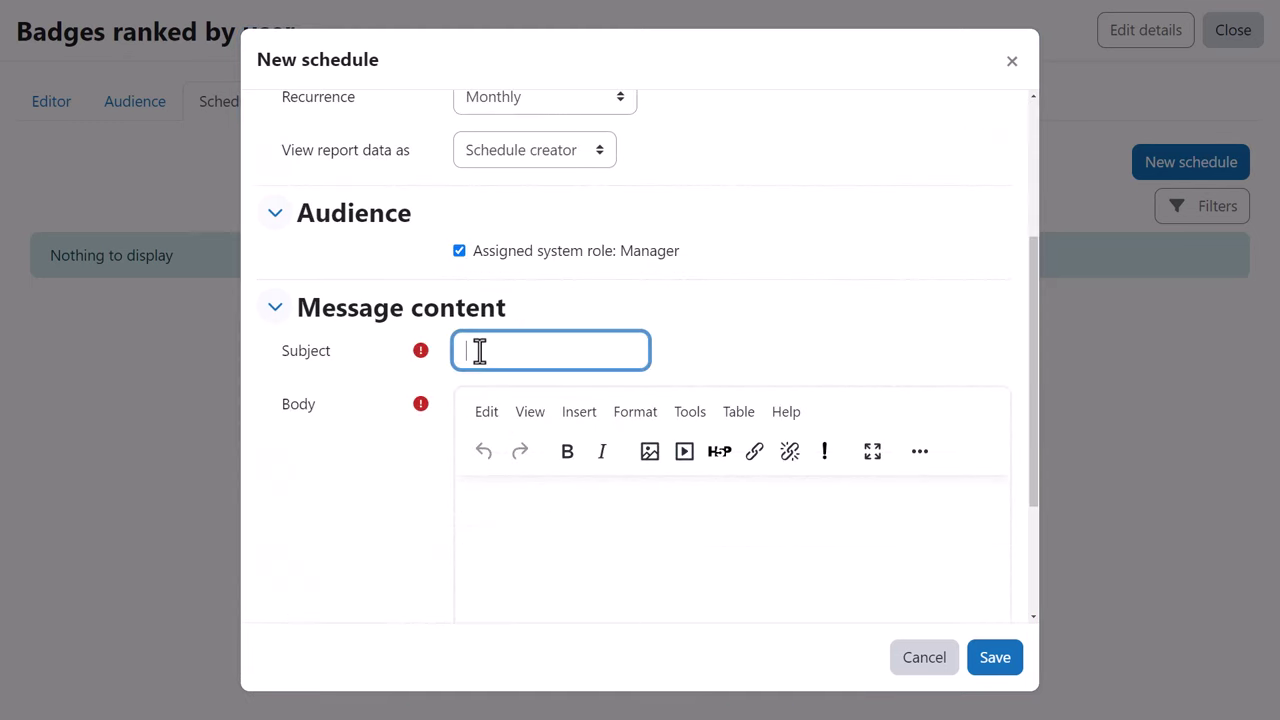
type("Your badge report")
left_click(509, 478)
type("Here")
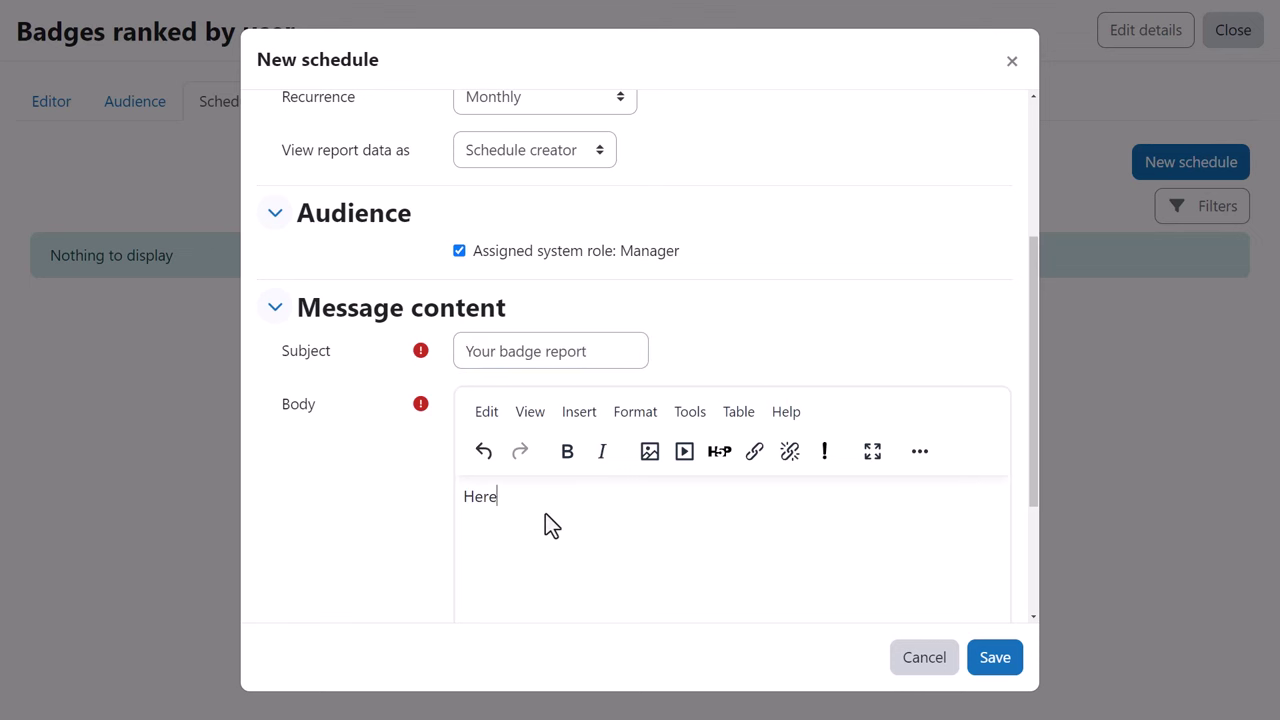
type("'s your requested monthly report.")
Set empty reports to send only a message, and save the schedule.
scroll(545, 513, "down", 1)
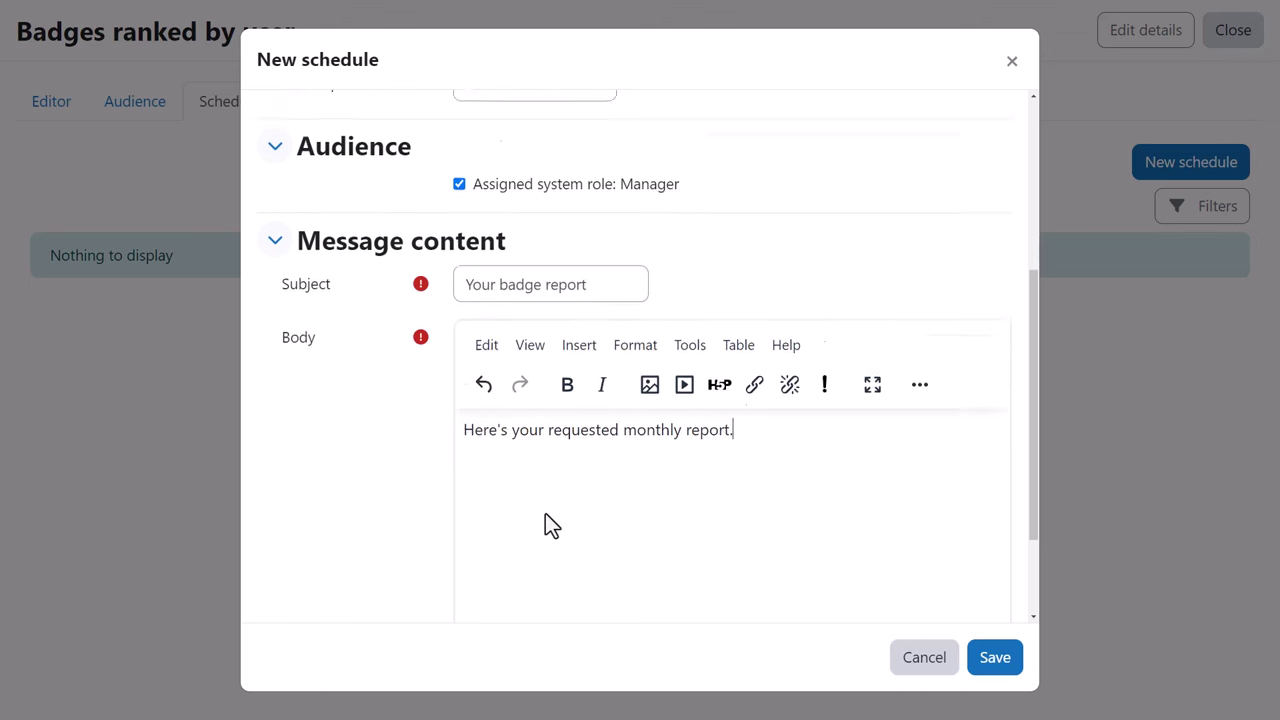
scroll(545, 525, "down", 2)
left_click(403, 575)
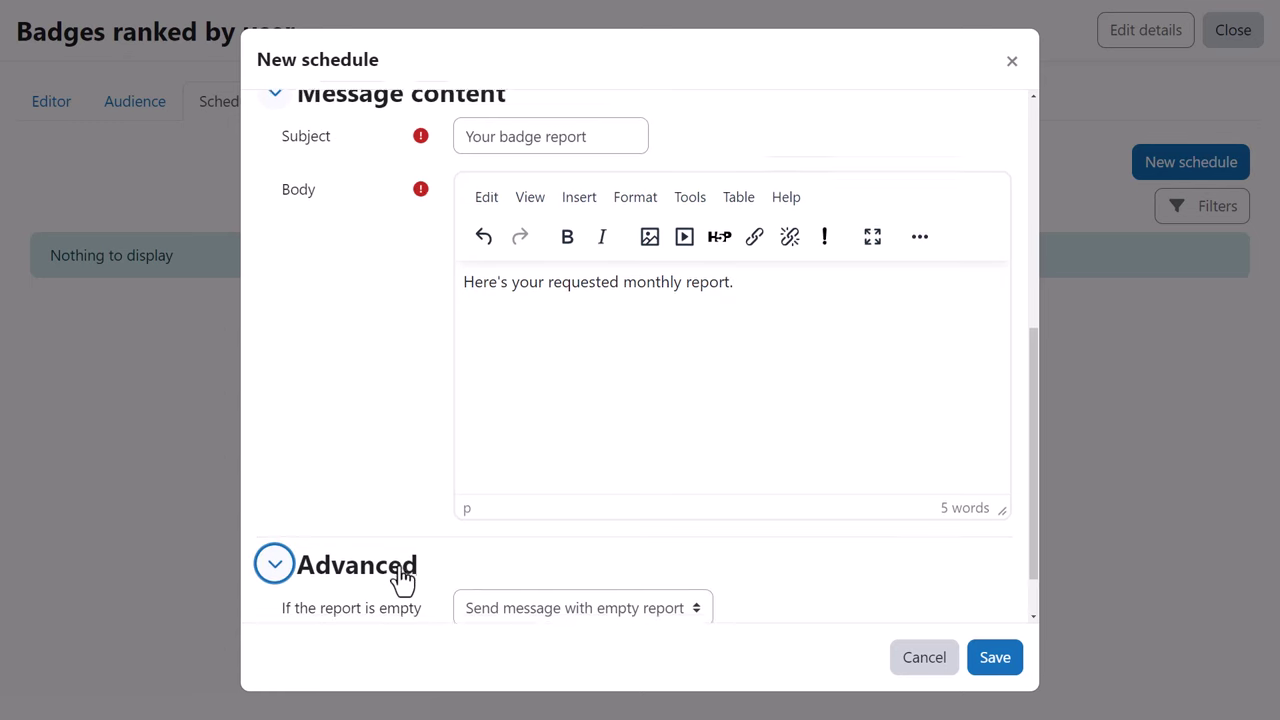
scroll(403, 575, "down", 1)
left_click(691, 540)
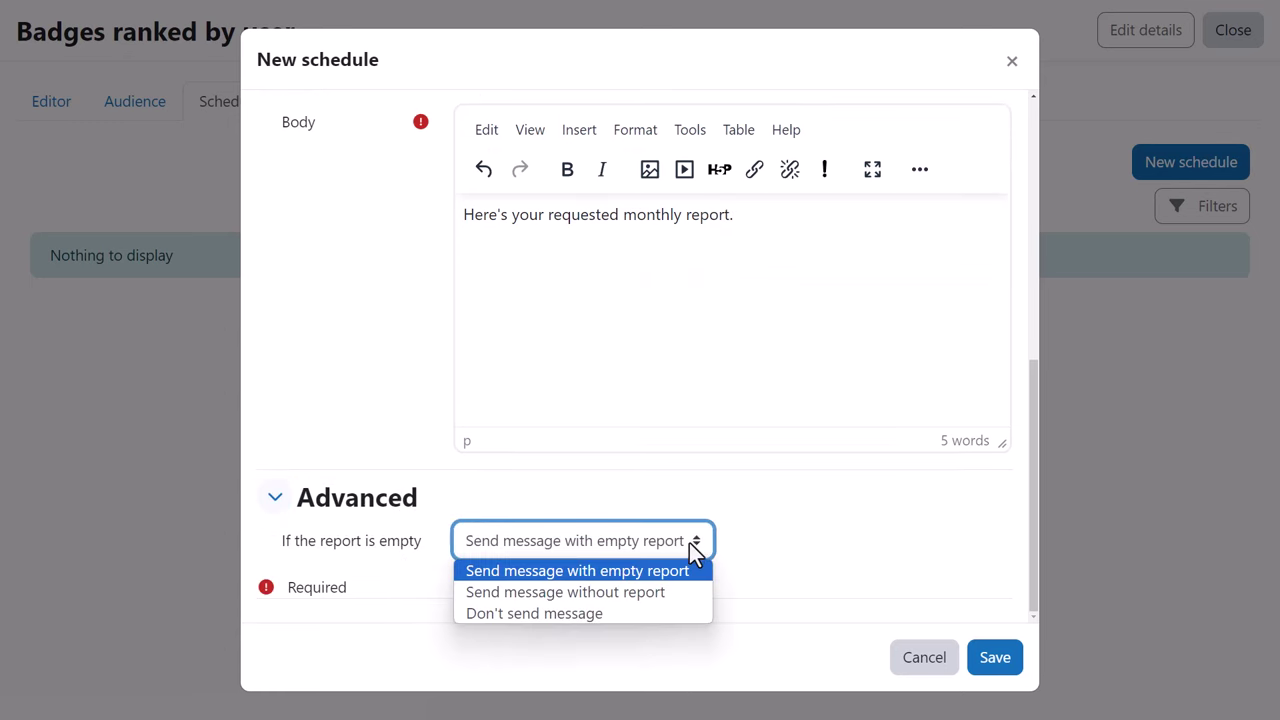
left_click(692, 592)
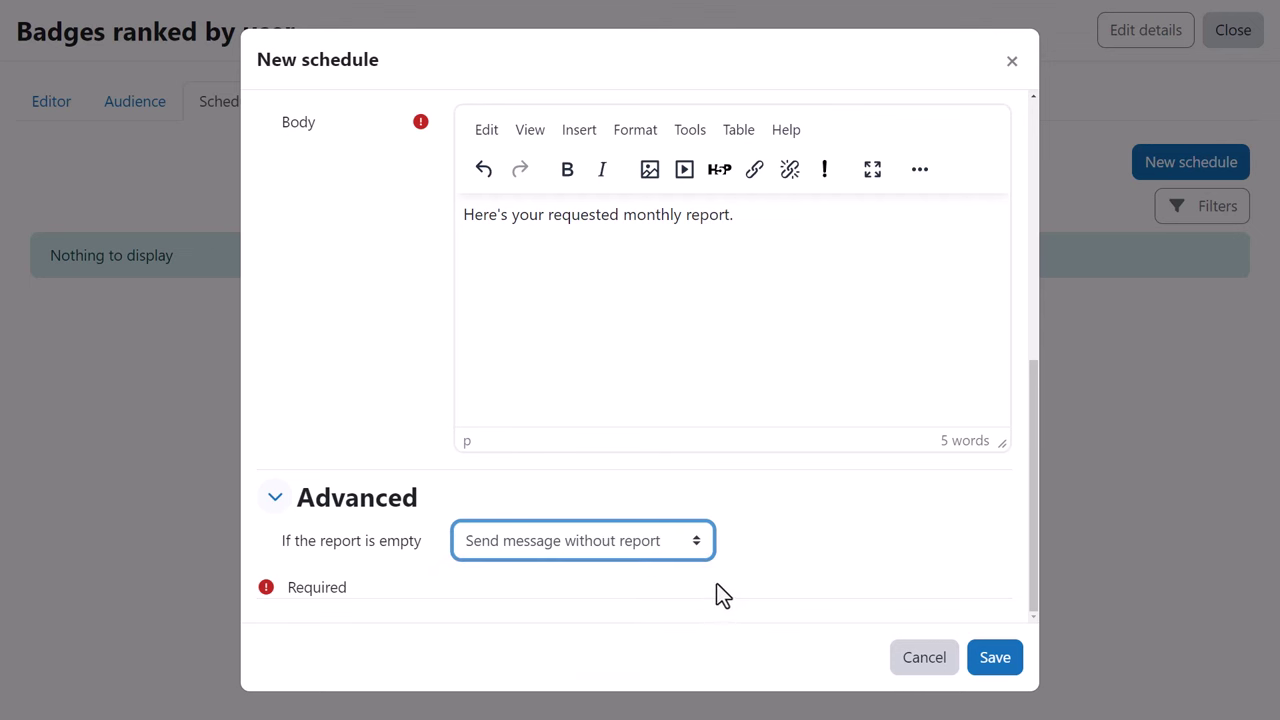
left_click(993, 658)
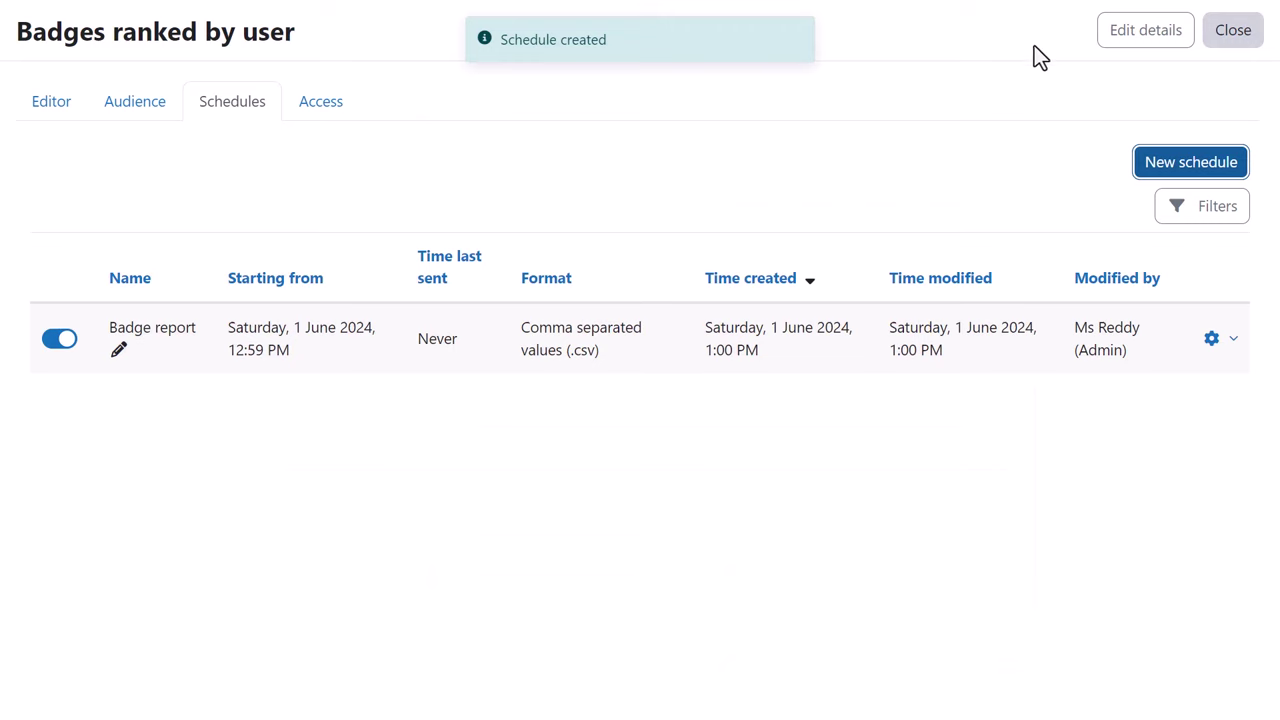